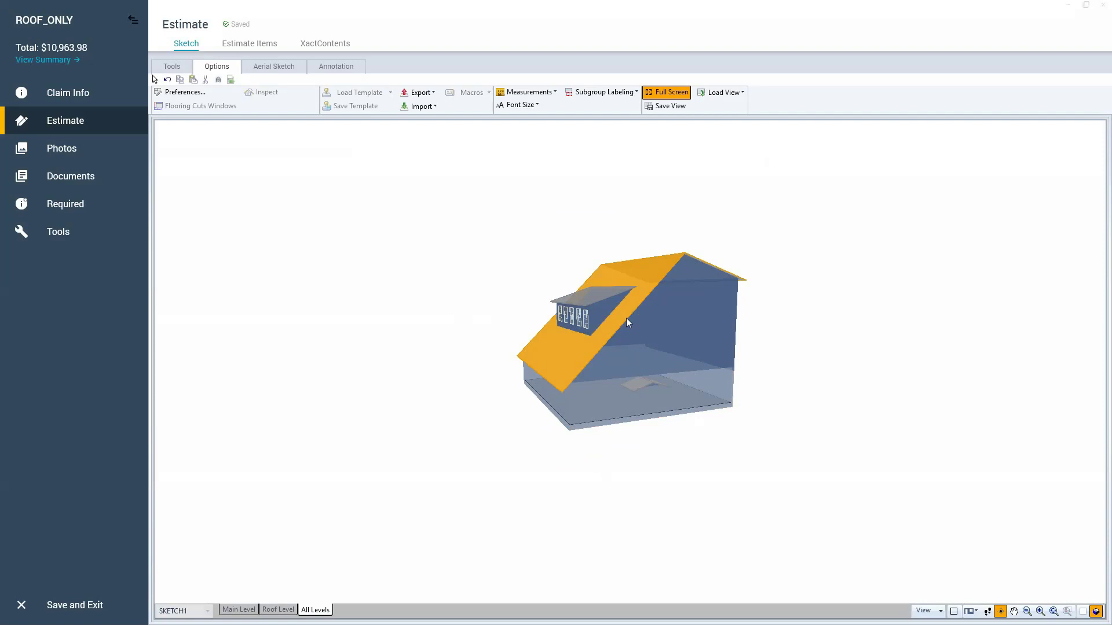
- Return to the flat plan and delete the entire old roof sketch
left_click_drag(627, 317, 690, 290)
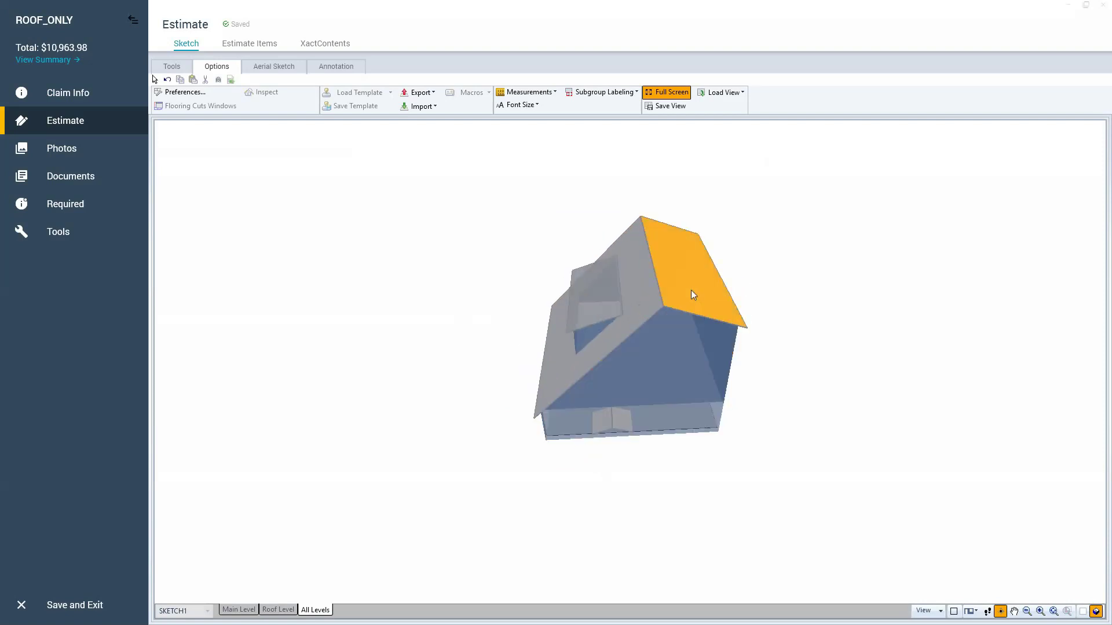
key("F8")
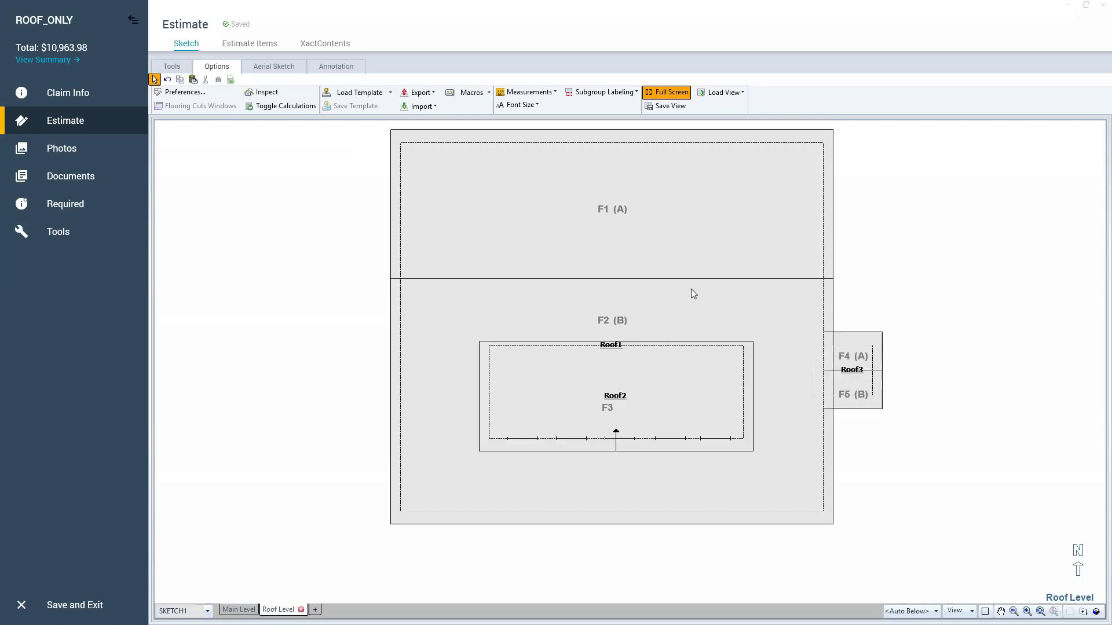
scroll(689, 314, "down", 3)
left_click(689, 315)
left_click(399, 184)
left_click_drag(399, 184, 903, 508)
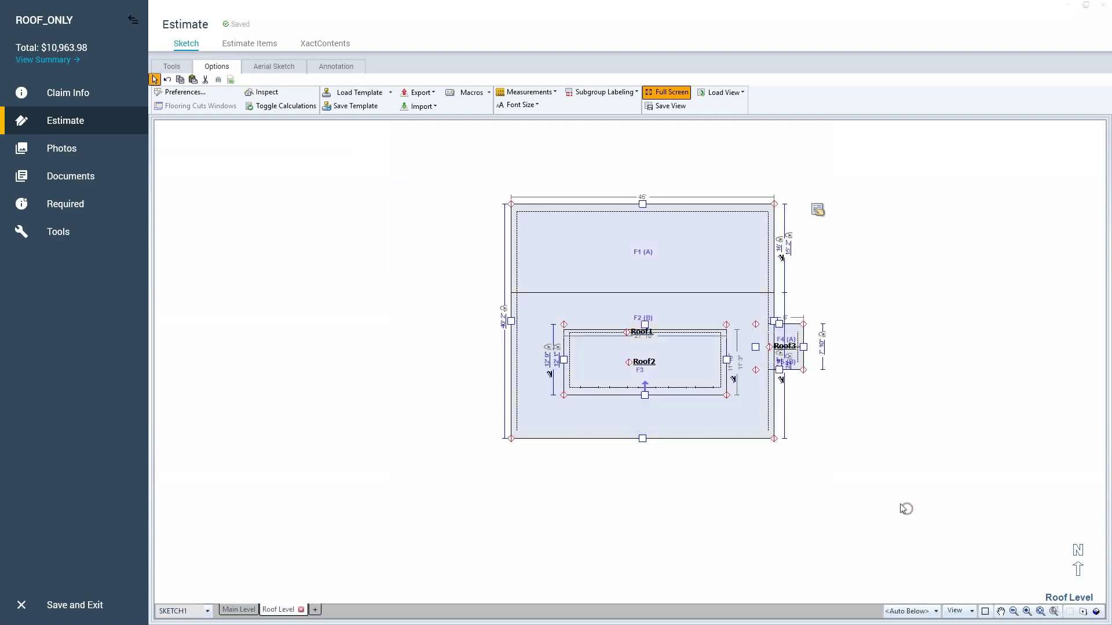
key("Delete")
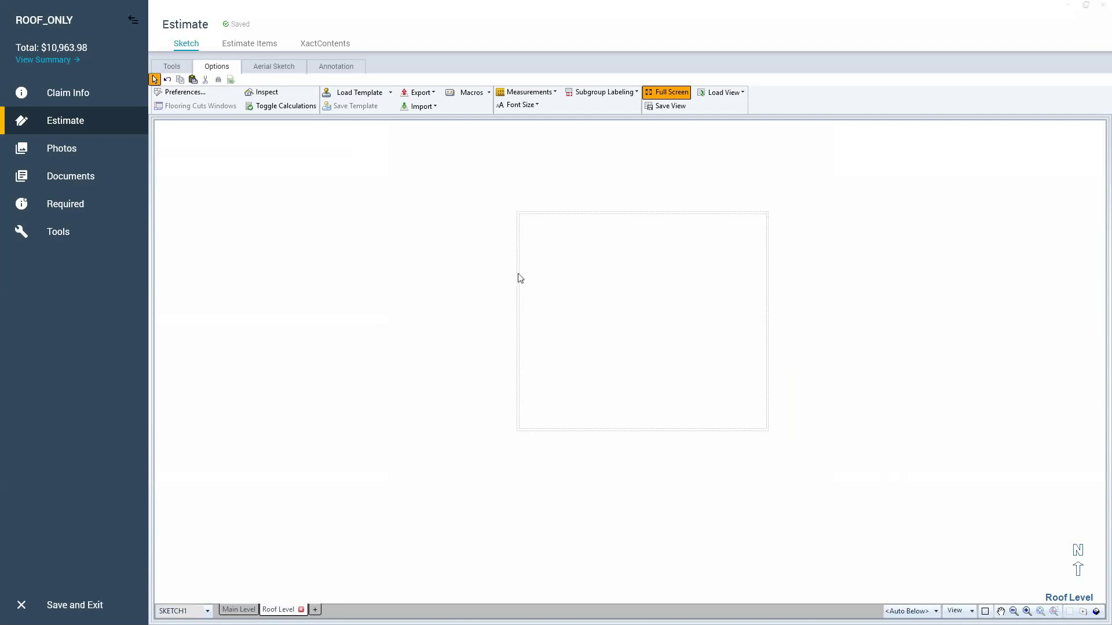
- Set the reference level shown underneath to <Roof Level>
left_click(916, 614)
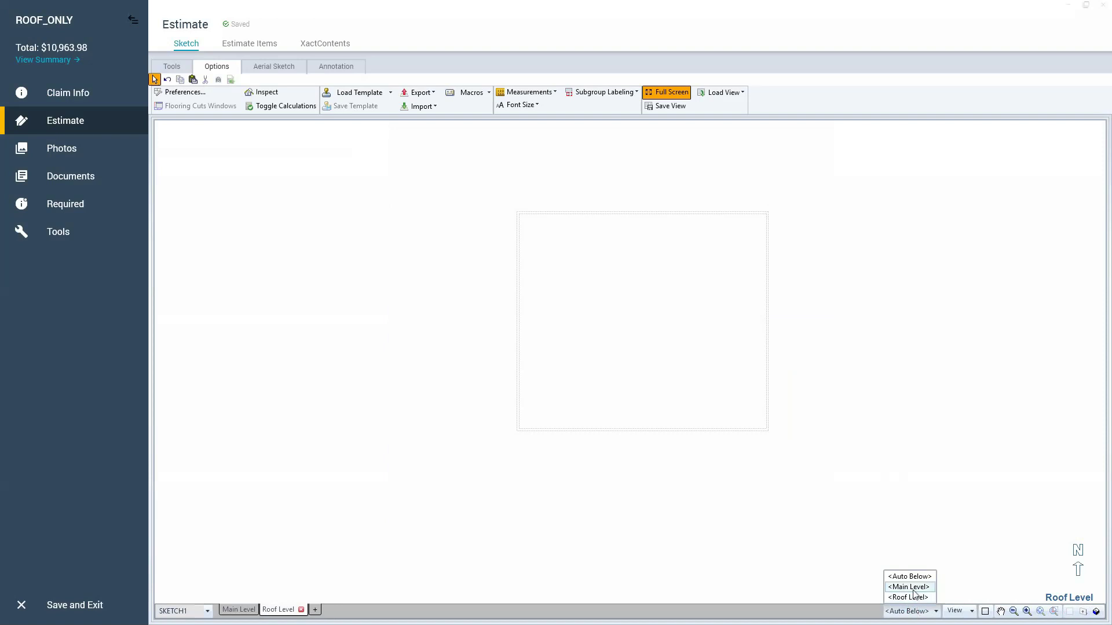
left_click(912, 588)
key("ctrl")
key("ctrl")
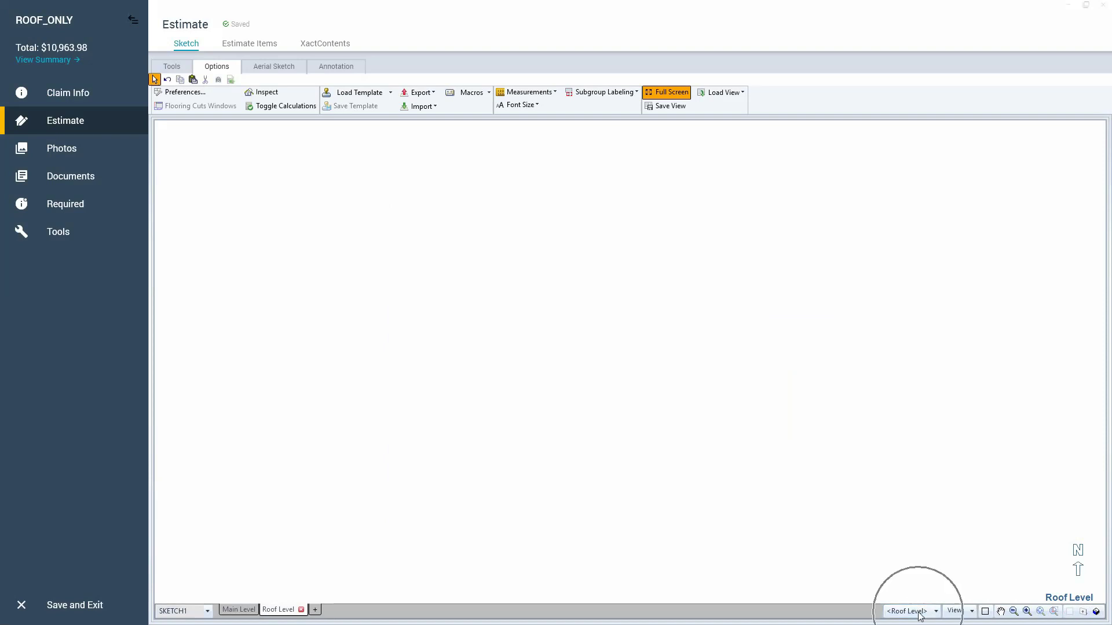
key("ctrl")
key("ctrl")
key("ctrl")
left_click(918, 613)
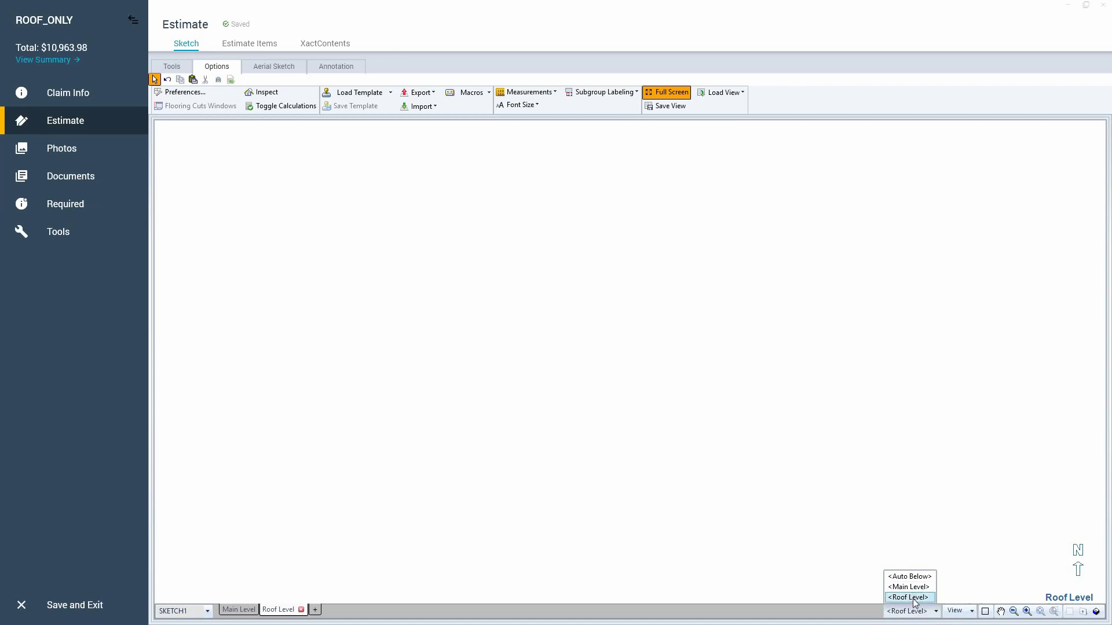
left_click(575, 339)
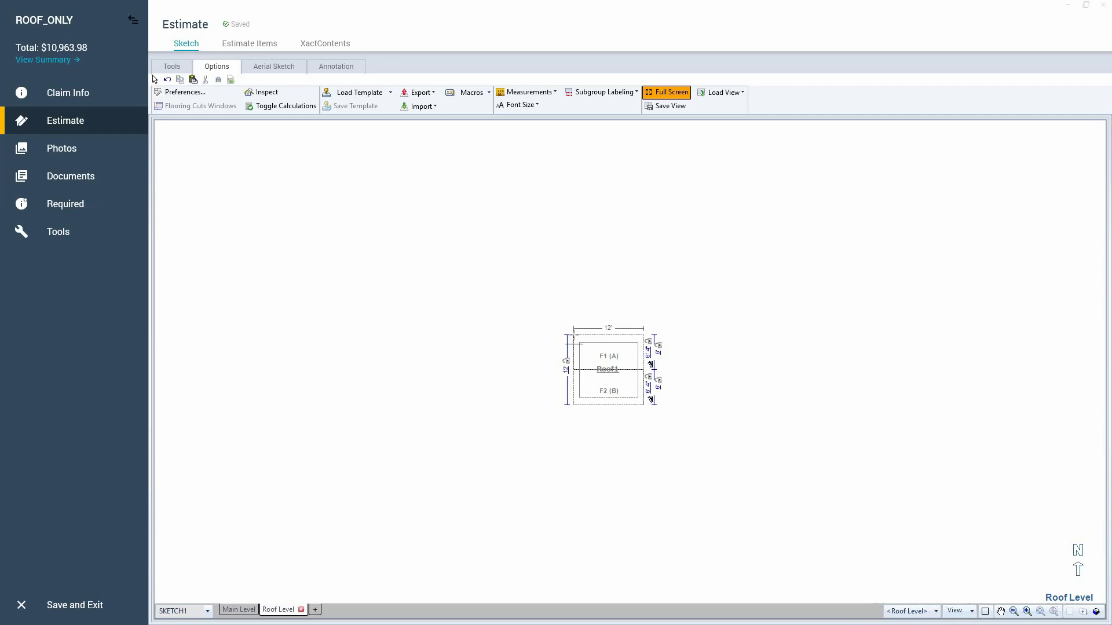
- Place the new Roof1 on the plan and set its top wall to 35'
left_click_drag(579, 330, 556, 314)
scroll(556, 314, "down", 1)
scroll(555, 311, "up", 7)
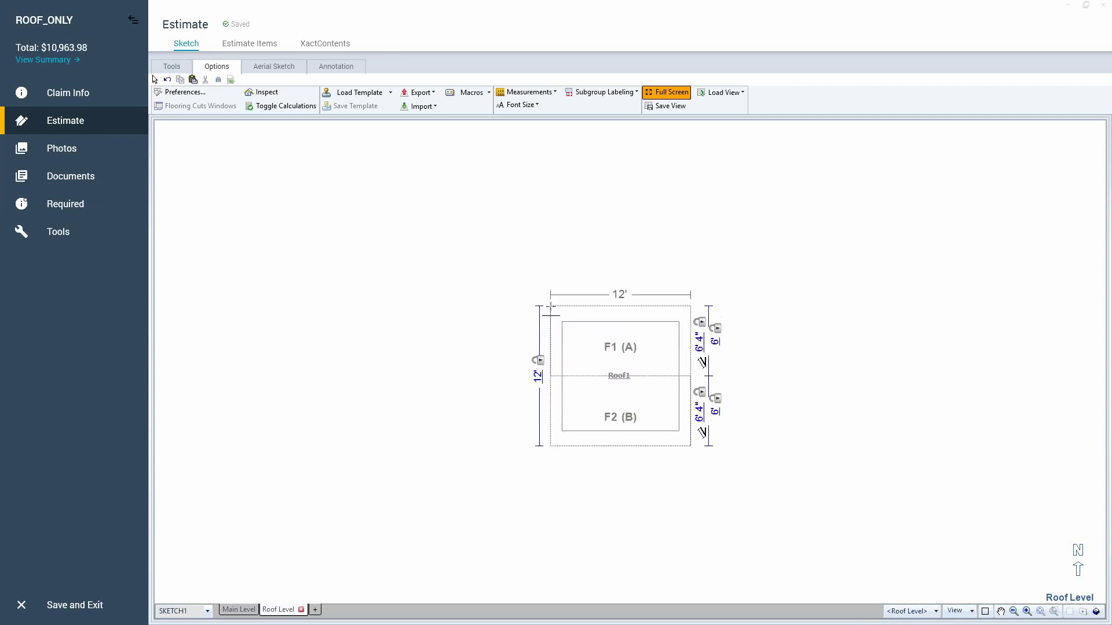
left_click_drag(603, 388, 557, 303)
left_click(464, 214)
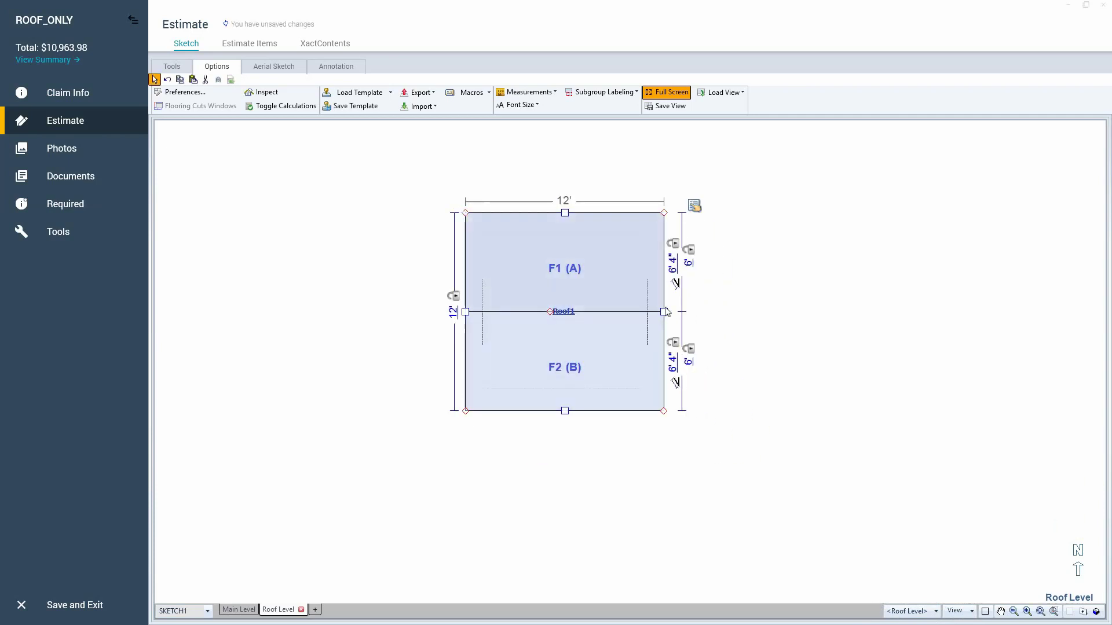
left_click_drag(664, 313, 666, 314)
left_click(568, 202)
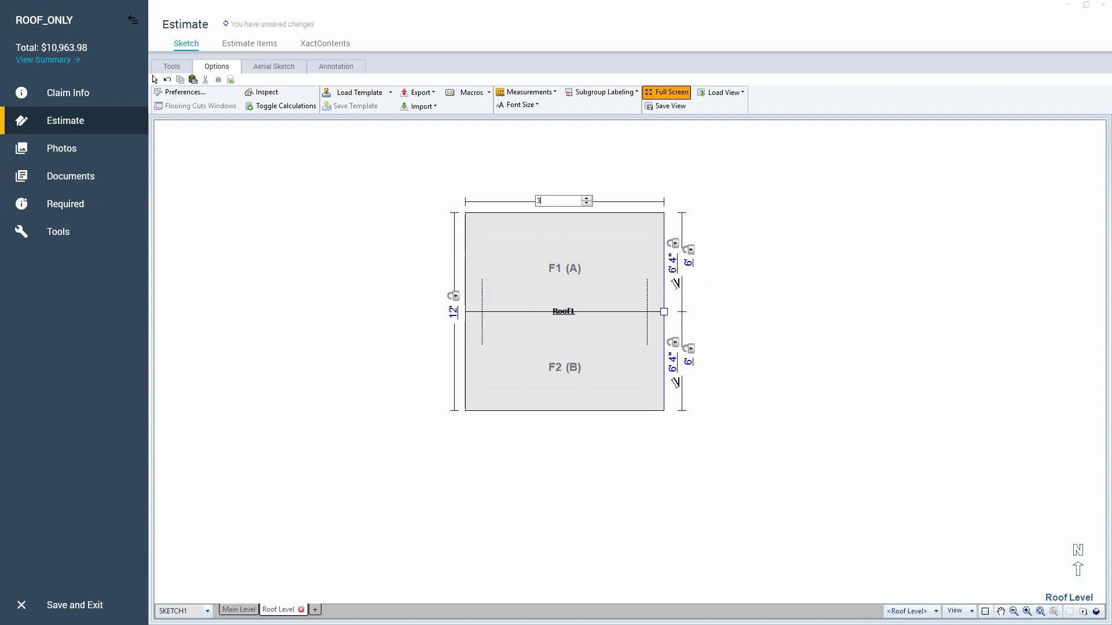
key("Return")
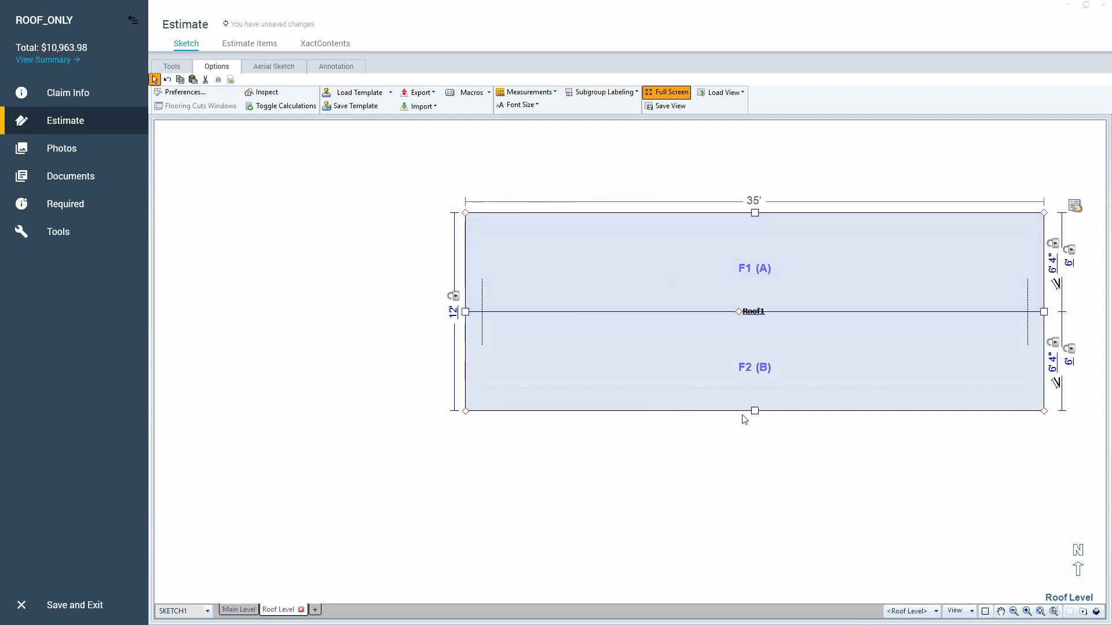
- Move Roof1 left and down on the roof plan
left_click(755, 410)
left_click(718, 351)
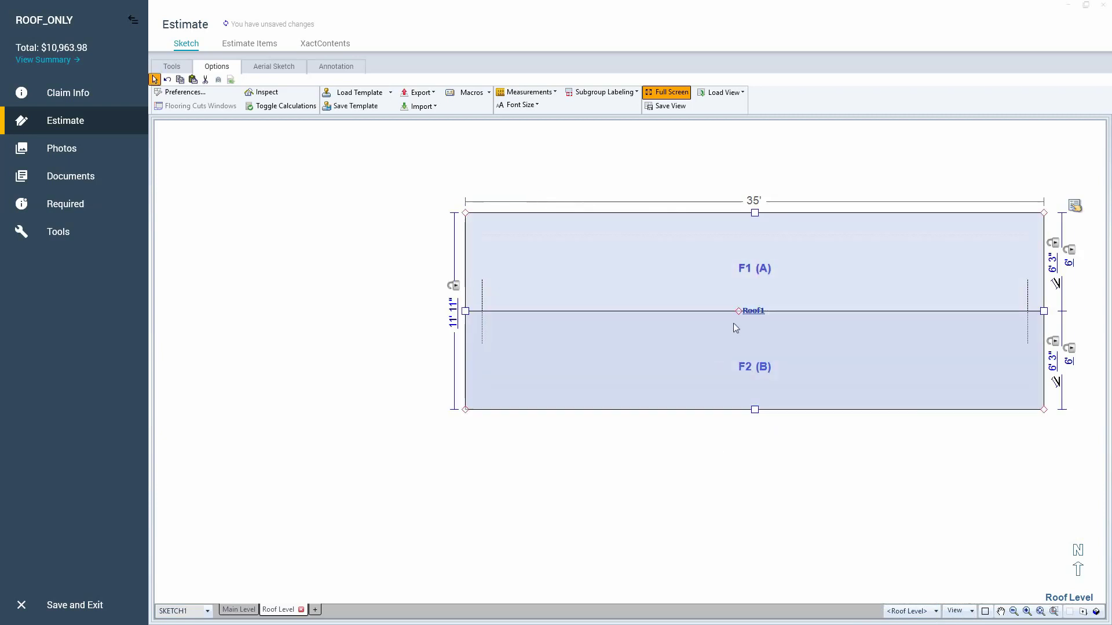
left_click_drag(739, 311, 571, 322)
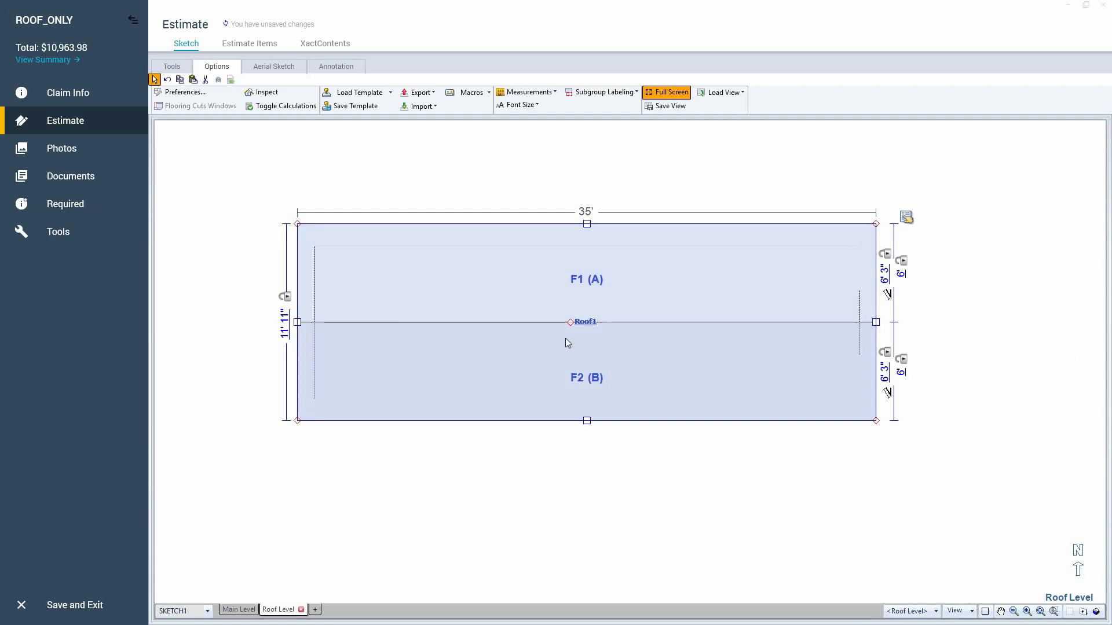
left_click(885, 280)
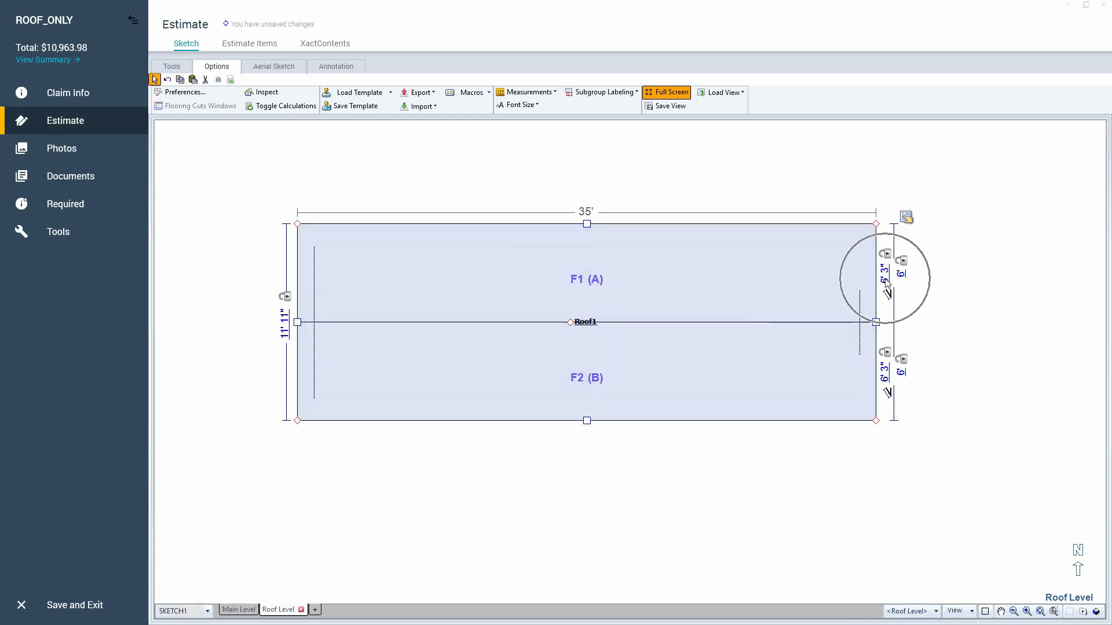
- In Roof1's properties, set the A/B slope link to No so the slopes can differ
left_click(906, 220)
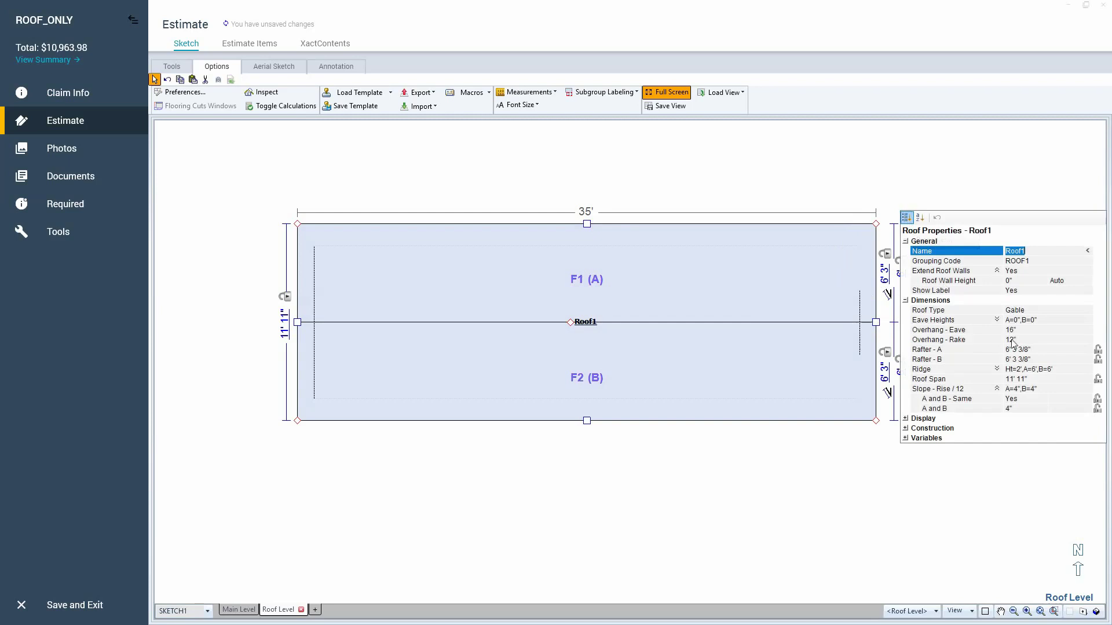
left_click(996, 389)
left_click(1006, 396)
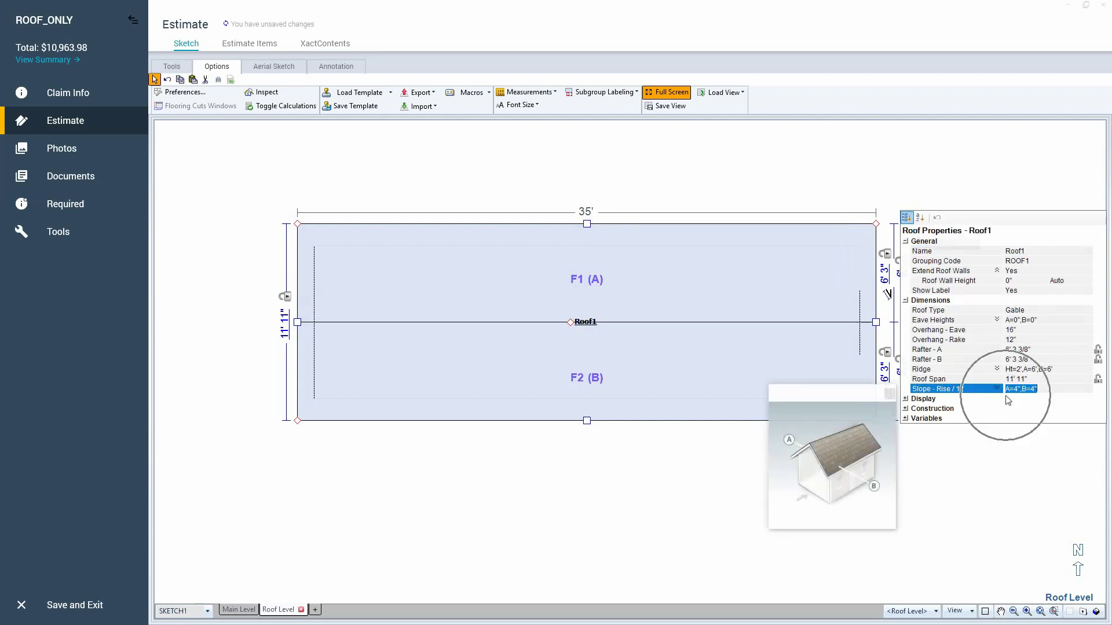
left_click(905, 301)
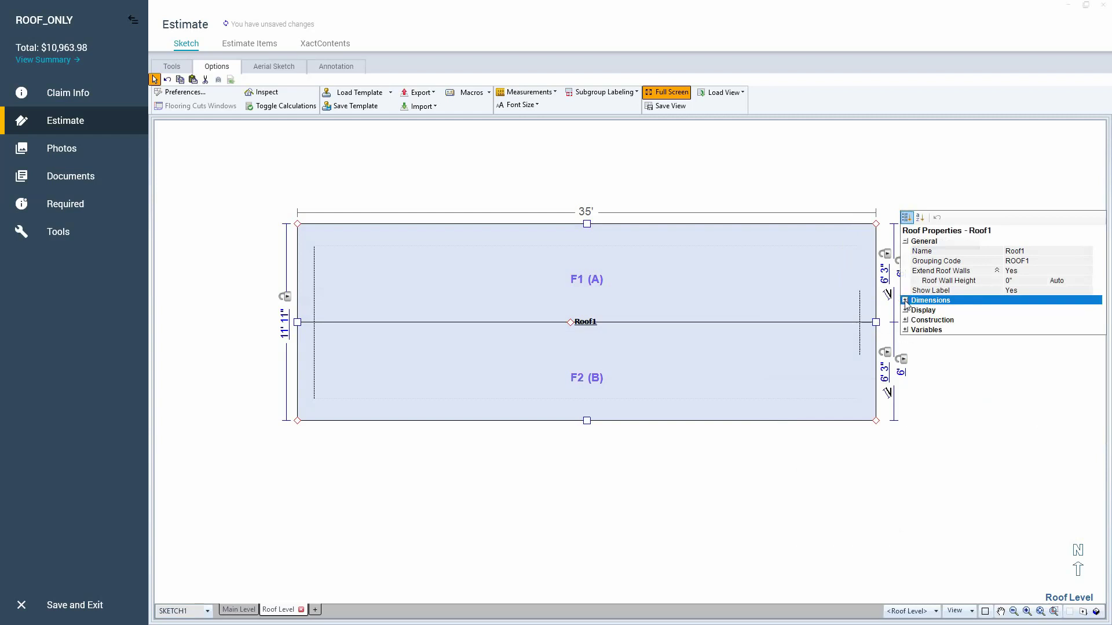
left_click(905, 242)
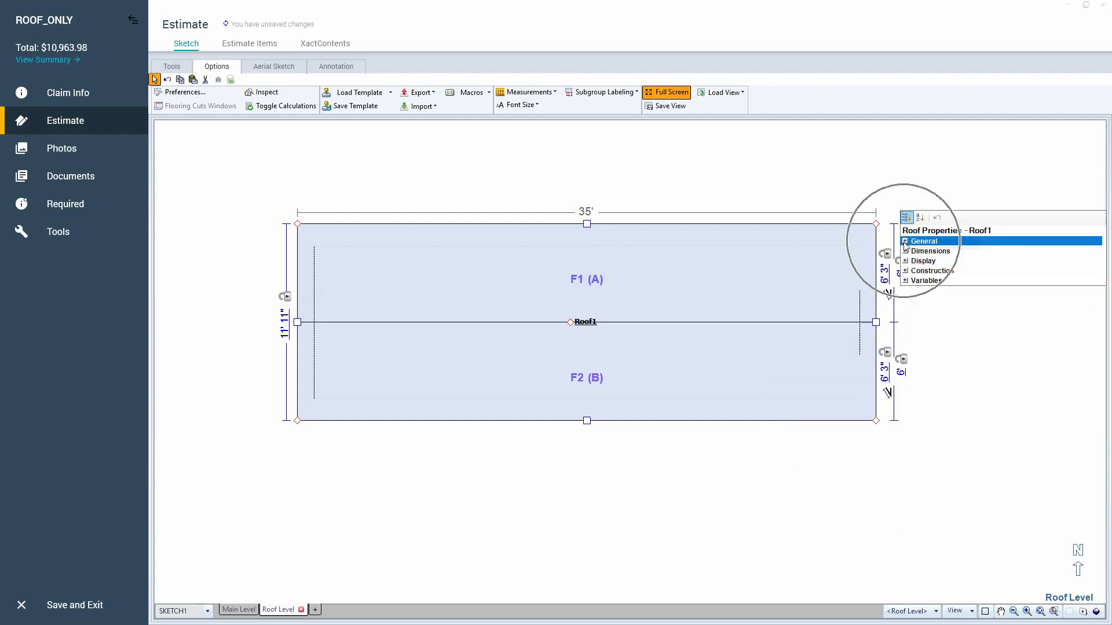
left_click(905, 251)
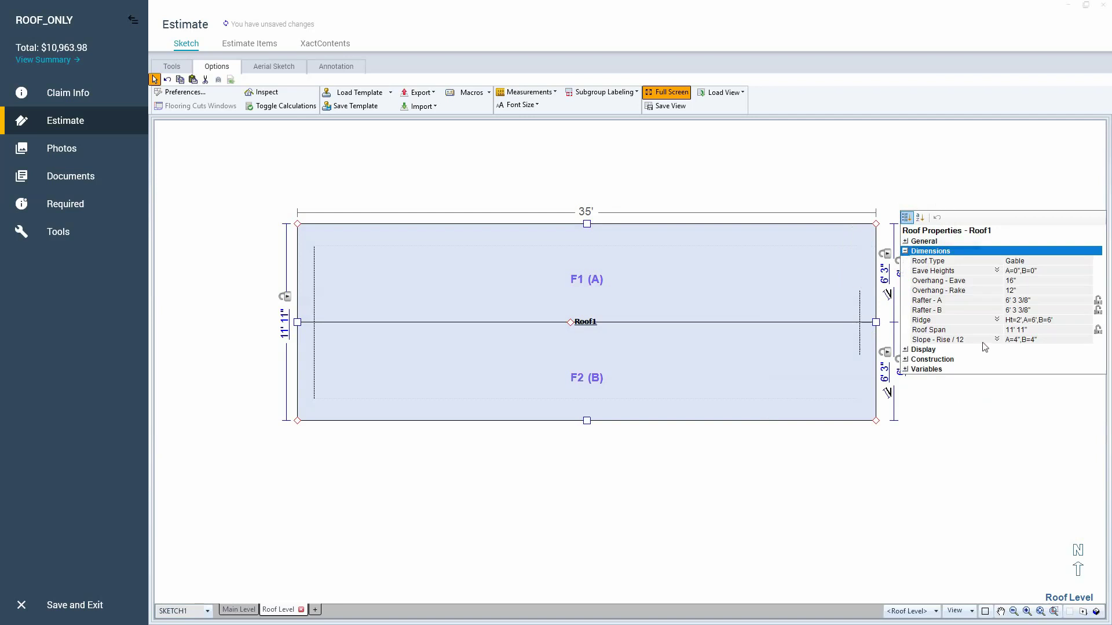
left_click(996, 341)
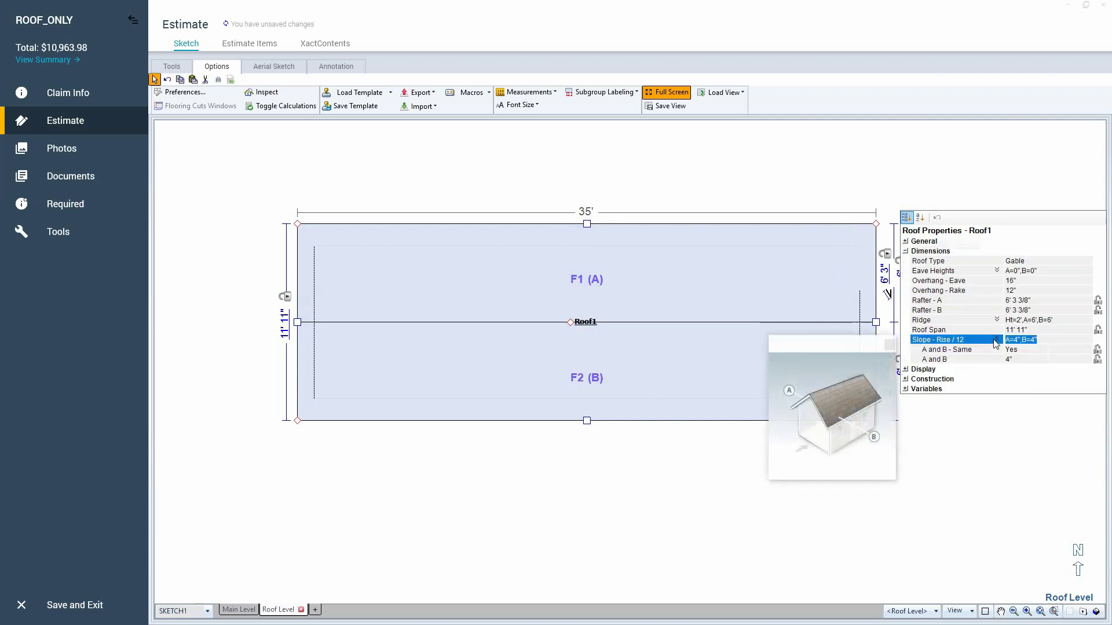
left_click(1027, 350)
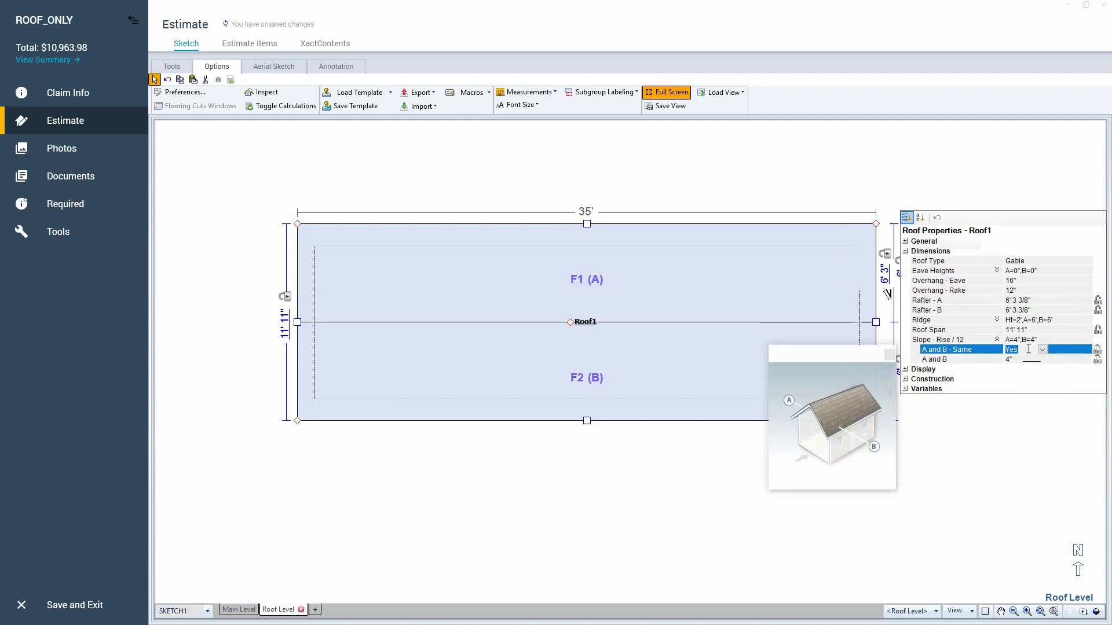
type("No")
key("Return")
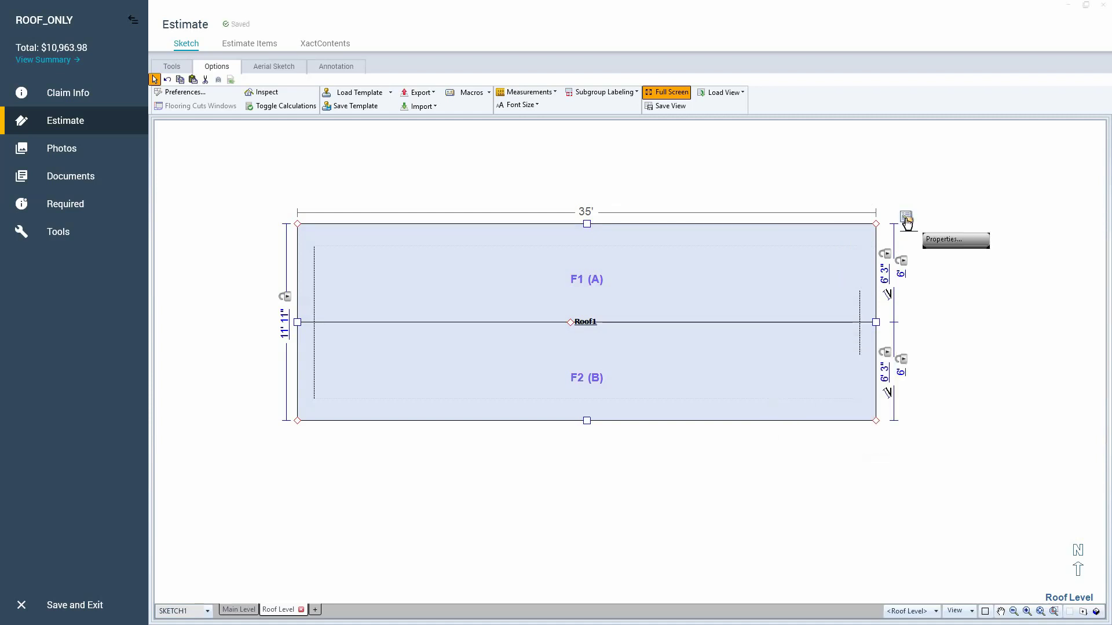
- Set slope B's rise to 12/12, keeping slope A at 4/12
left_click(907, 218)
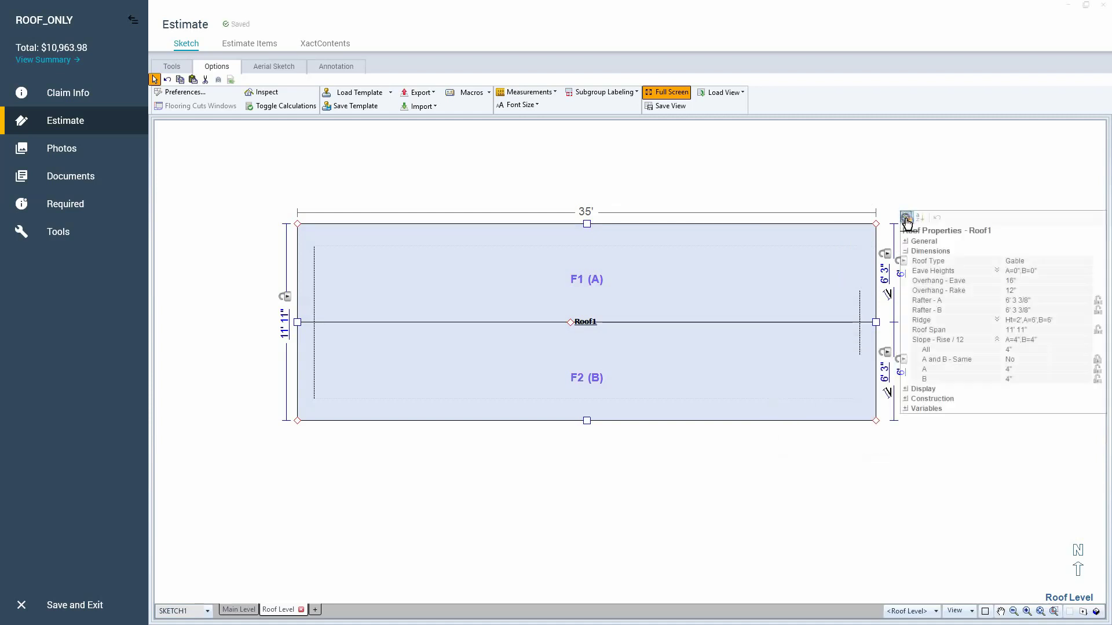
left_click(1019, 377)
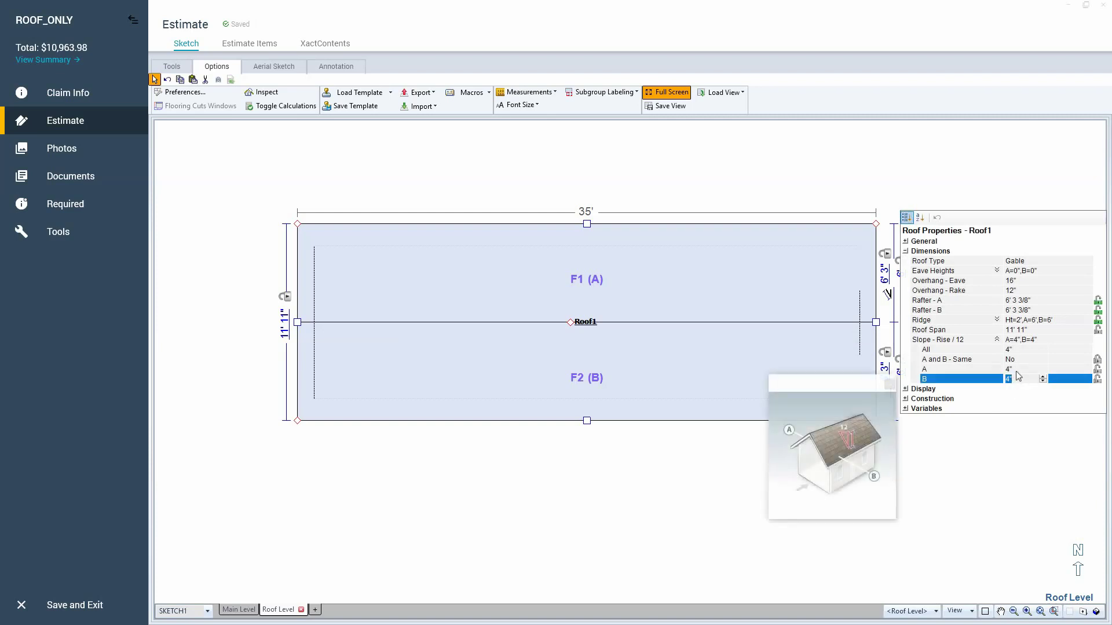
left_click(1016, 369)
left_click(1018, 380)
left_click(1017, 389)
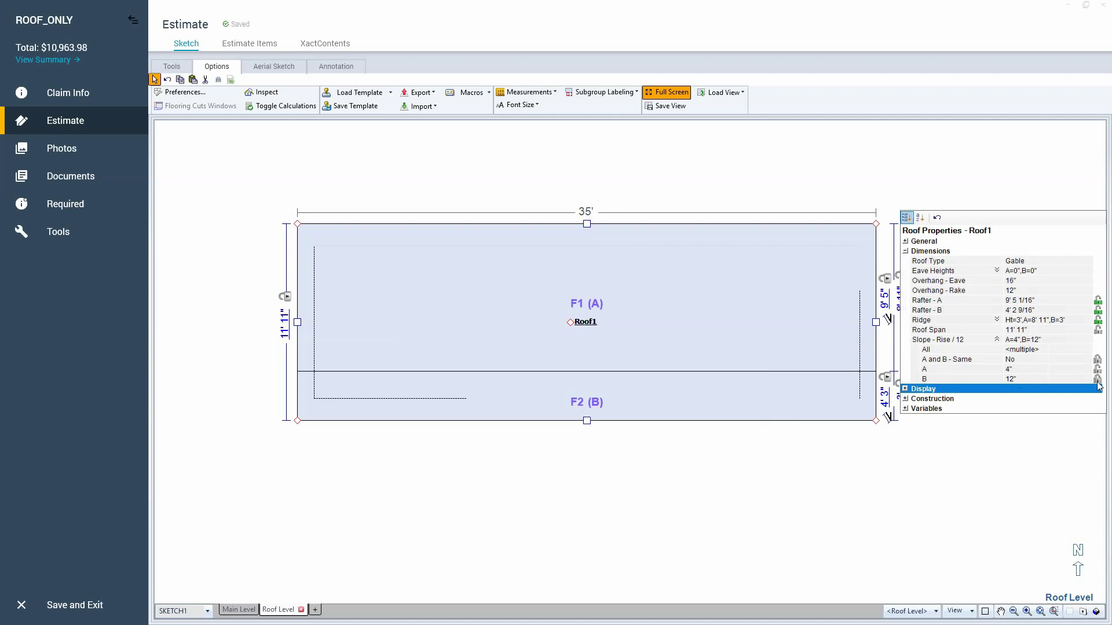
key("ctrl")
key("ctrl")
key("ctrl")
key("ctrl")
left_click(1016, 381)
- After a quick 3D check, set the A side's length to 12'
key("F8")
scroll(671, 396, "down", 1)
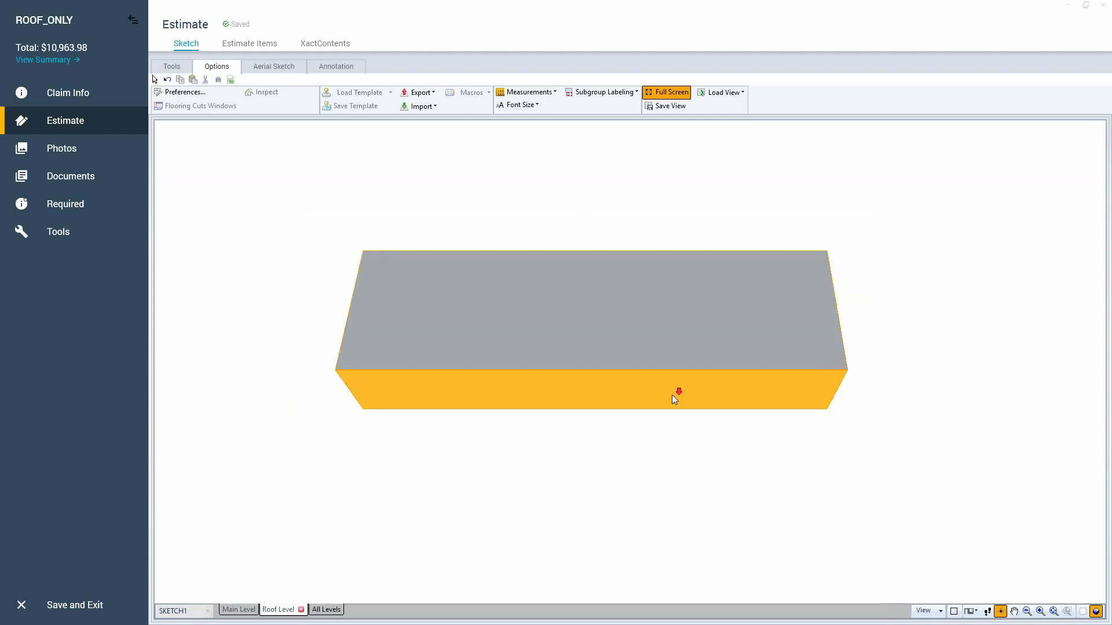
left_click_drag(671, 395, 559, 440)
key("ctrl+3")
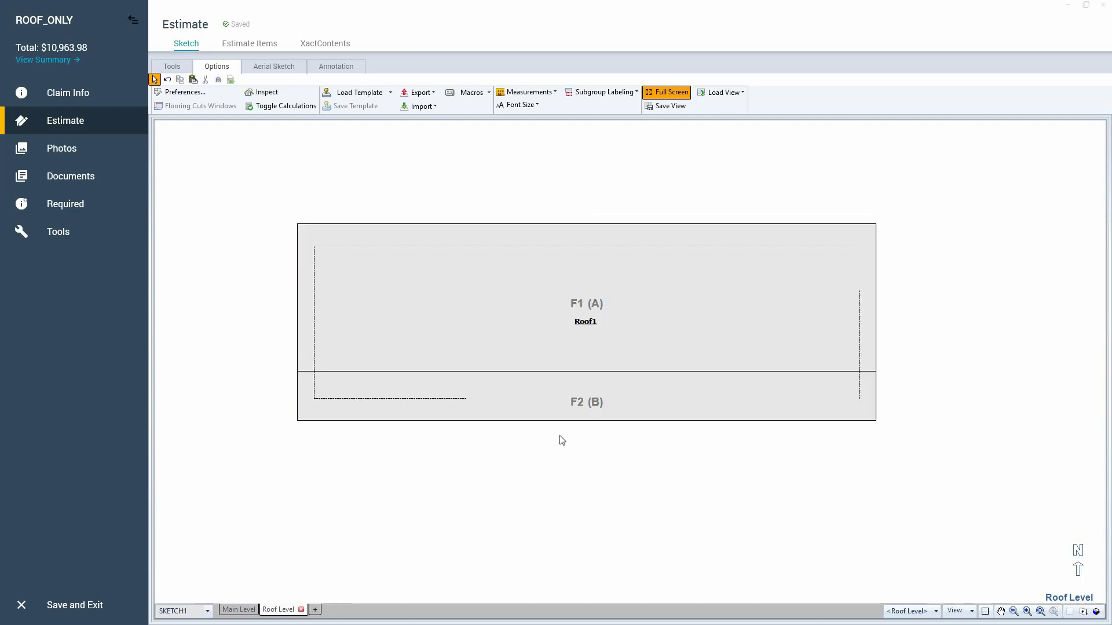
left_click(607, 395)
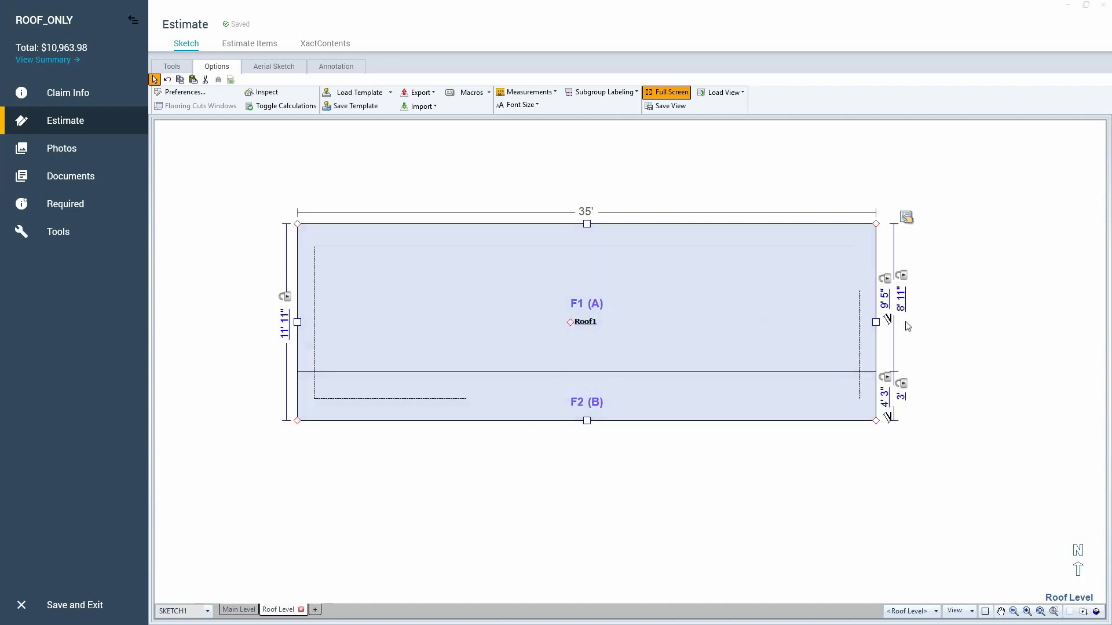
left_click(891, 299)
key("Return")
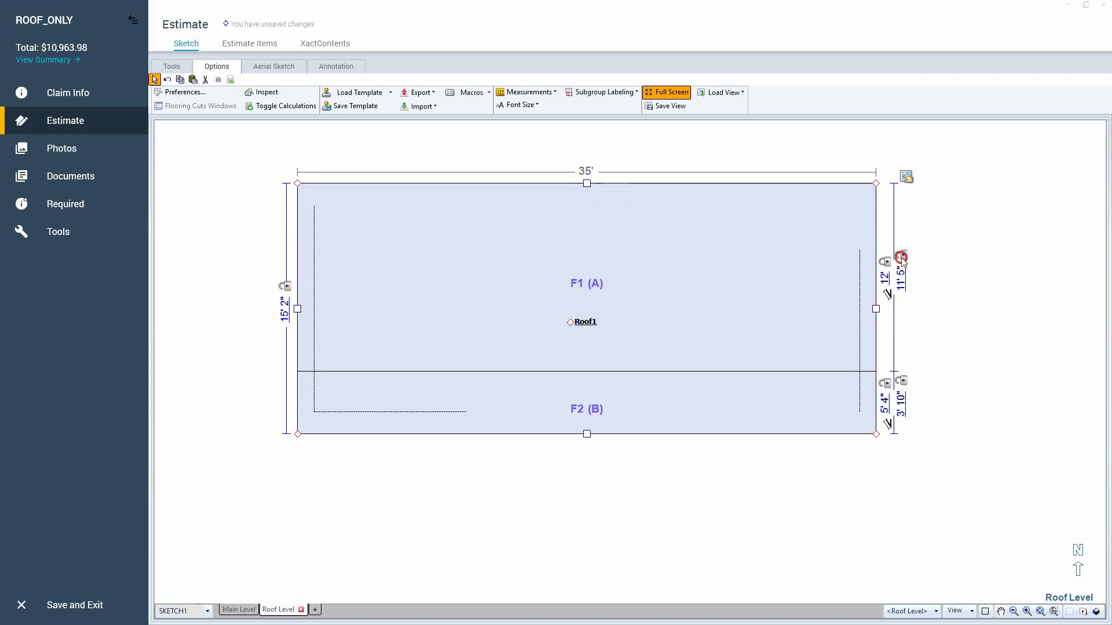
- Lock the 11' 5" dimension and deselect the roof
left_click(901, 260)
left_click(932, 278)
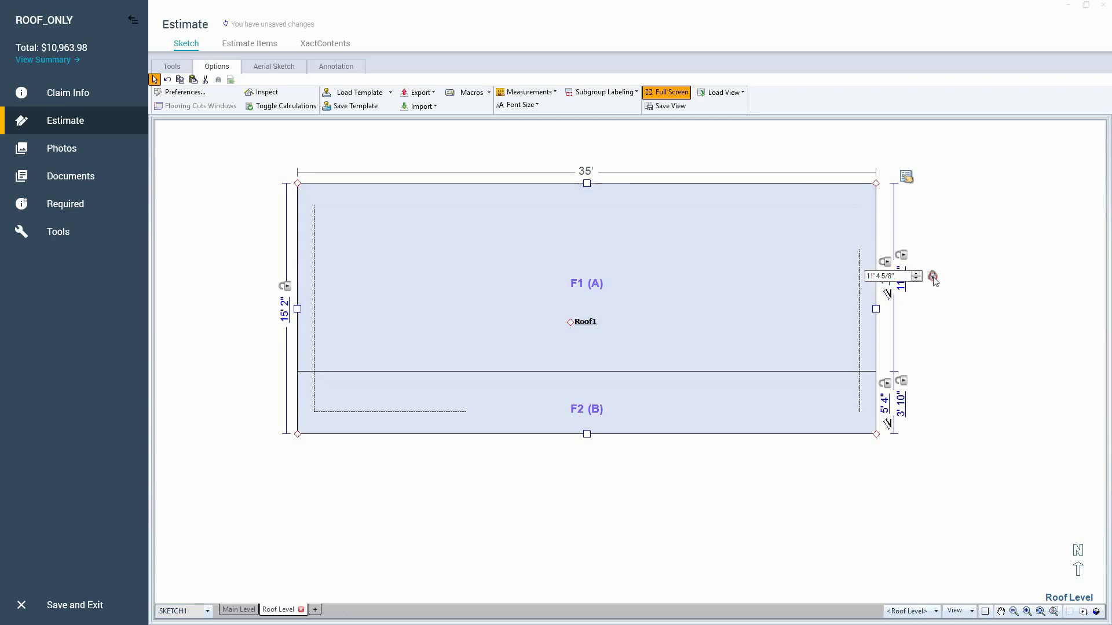
left_click(953, 332)
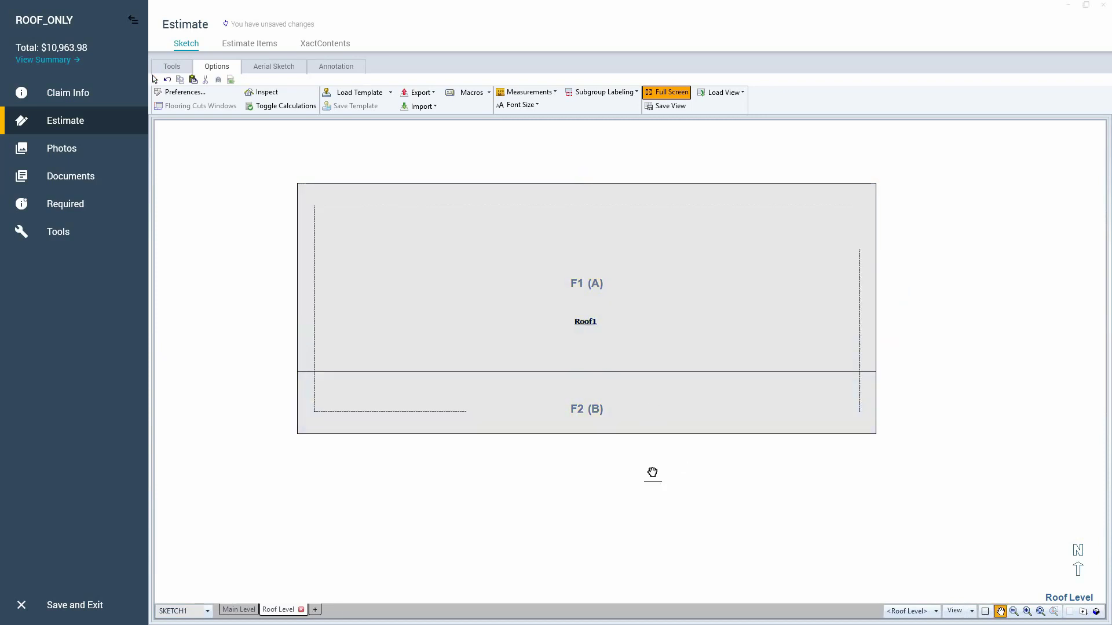
- Drag the B side wall down, then undo that wall enlargement
left_click_drag(652, 471, 670, 273)
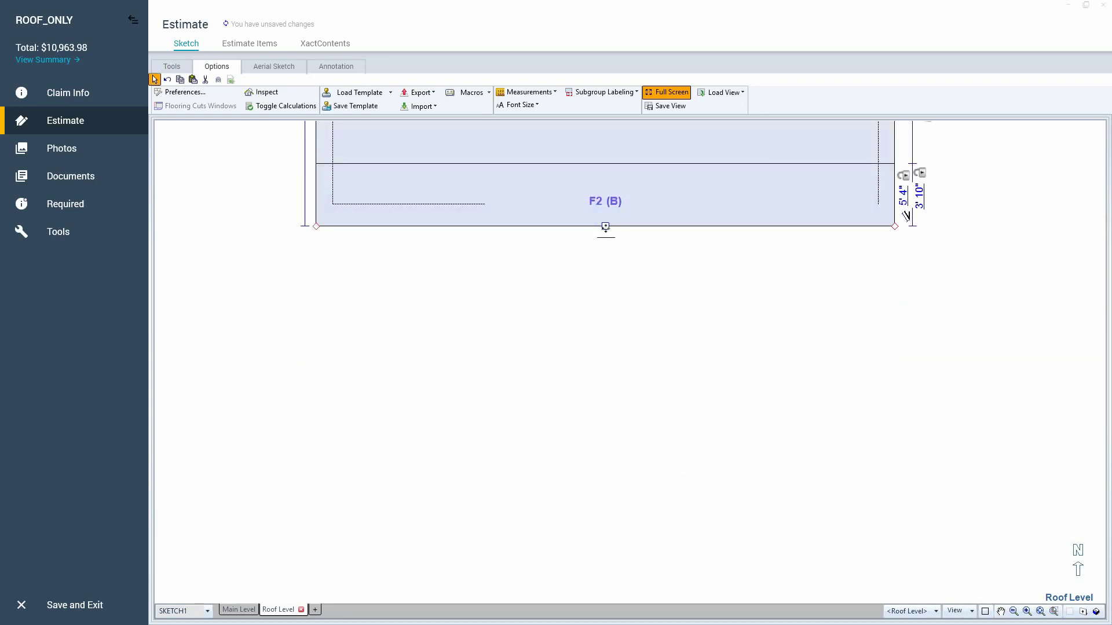
left_click_drag(603, 227, 561, 467)
scroll(741, 412, "down", 3)
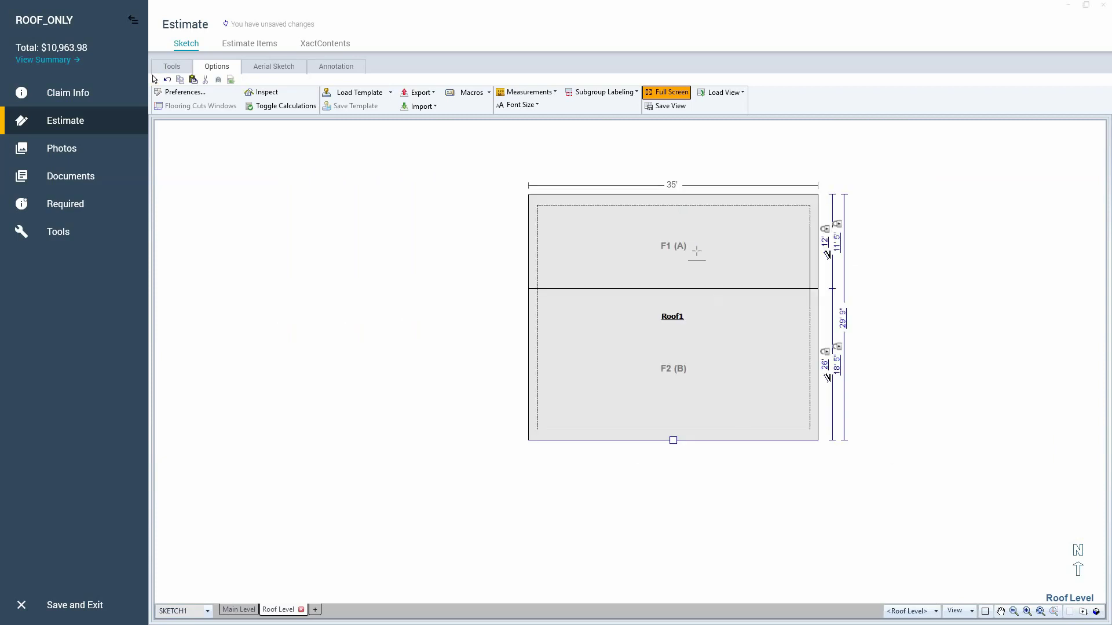
left_click(695, 242)
key("ctrl+z")
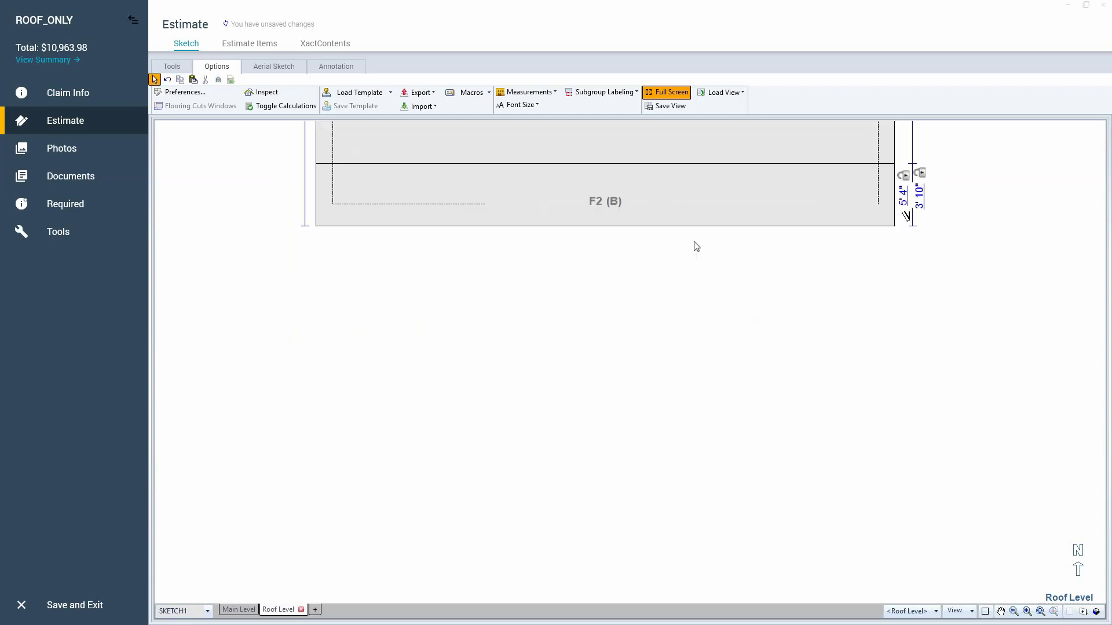
scroll(697, 393, "down", 3)
- Stretch the roof's B side down to about 35' 3" and preview it in 3D
left_click(674, 247)
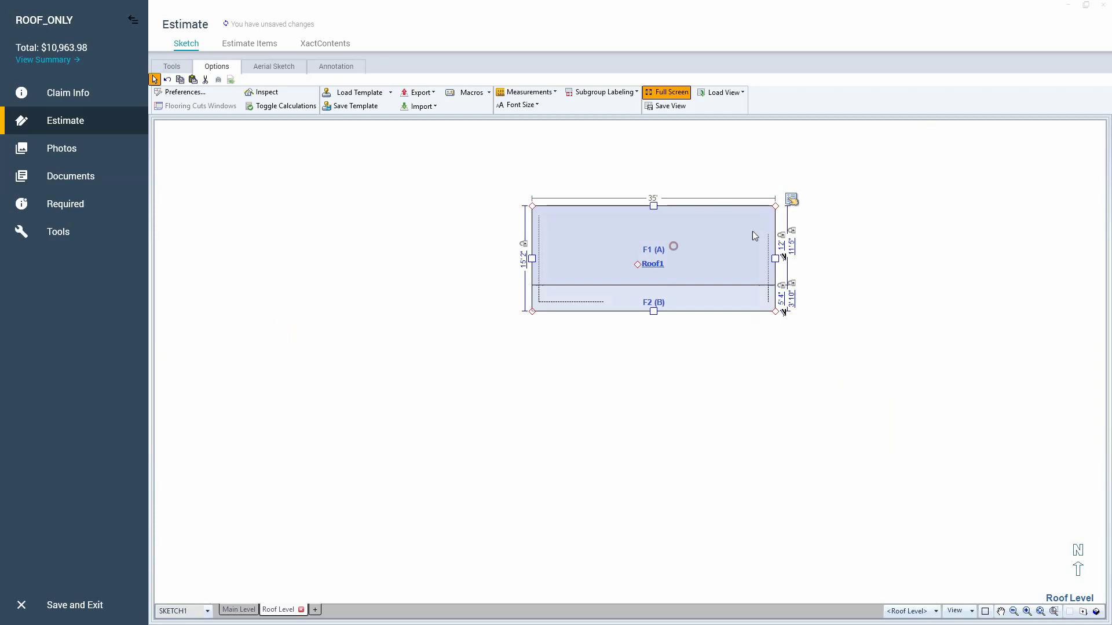
left_click_drag(653, 311, 653, 452)
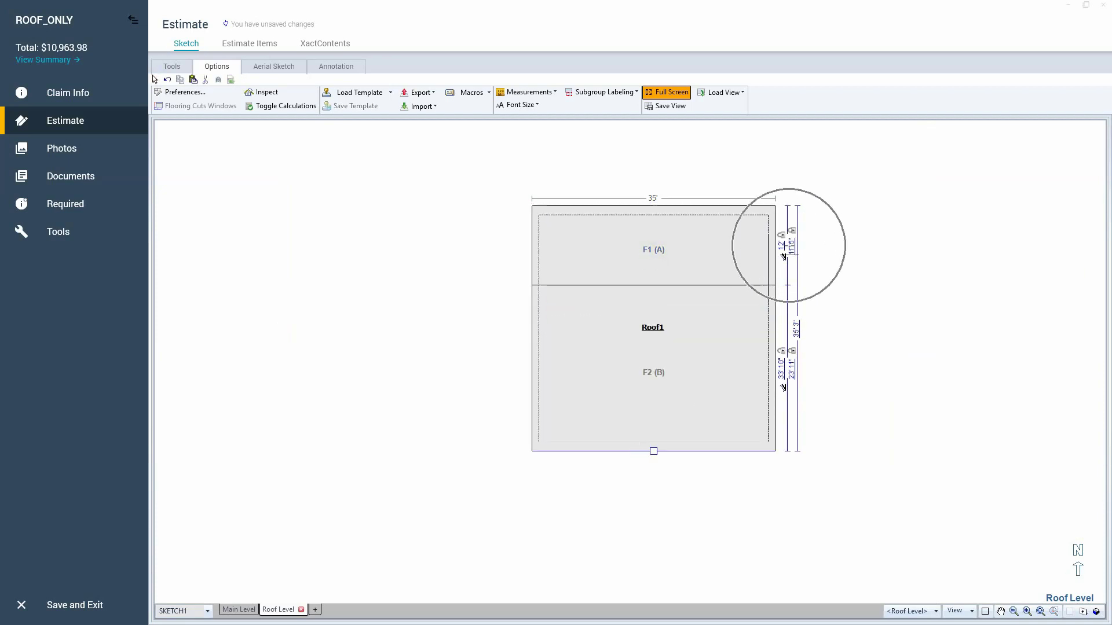
left_click(826, 369)
key("F9")
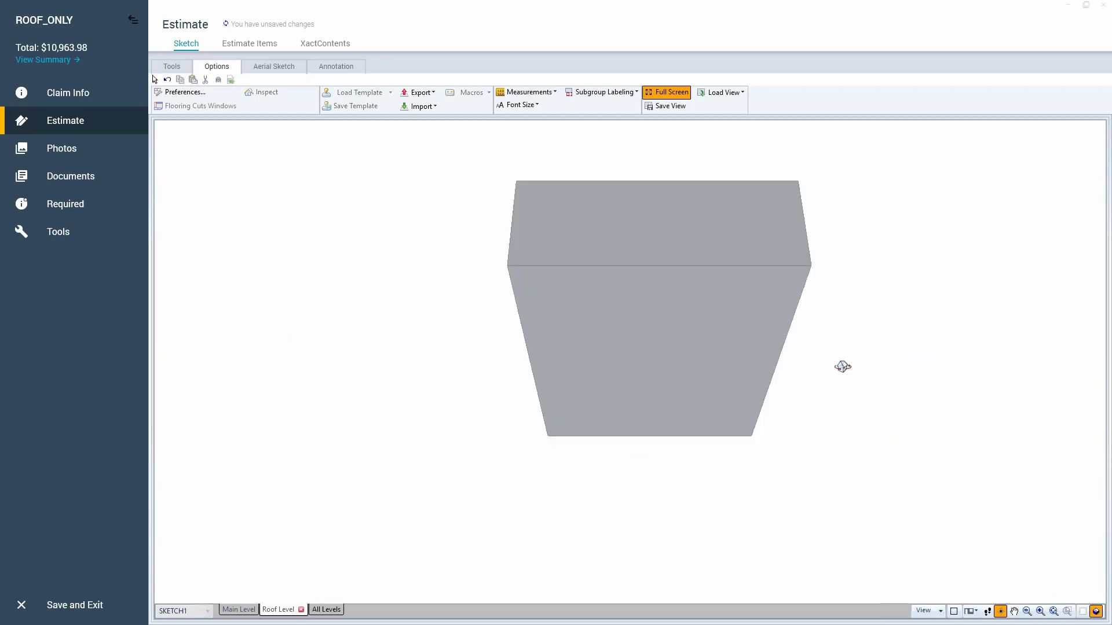
mouse_move(819, 393)
left_mouse_down()
mouse_move(709, 234)
mouse_move(692, 311)
mouse_move(727, 427)
mouse_move(595, 345)
mouse_move(950, 394)
mouse_move(975, 385)
mouse_move(623, 336)
mouse_move(593, 390)
mouse_move(558, 404)
mouse_move(562, 379)
mouse_move(419, 423)
left_mouse_up()
key("F9")
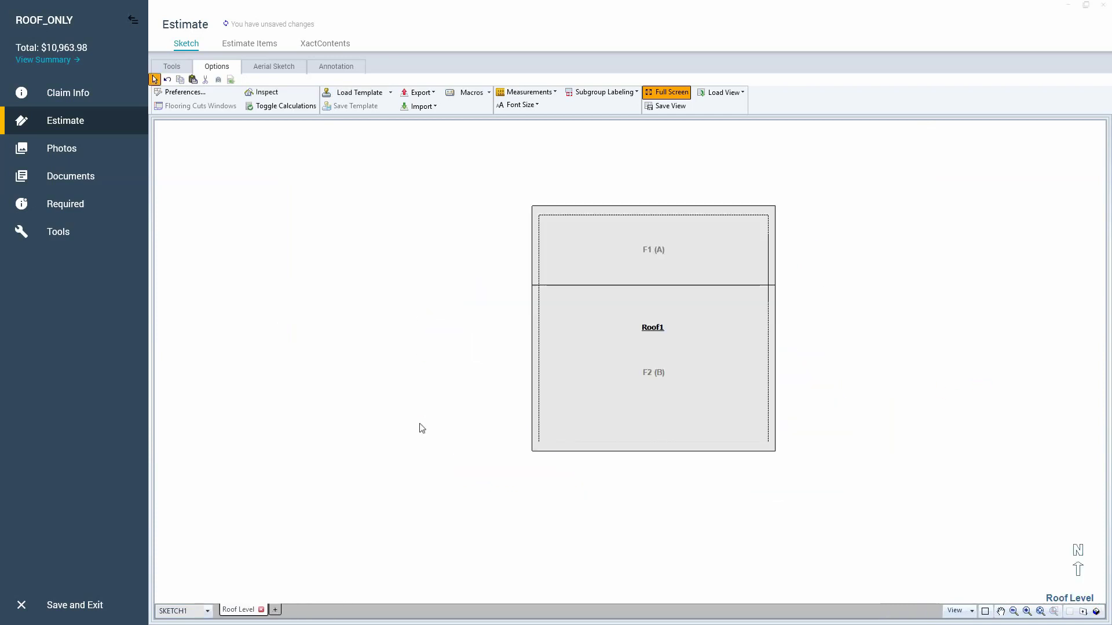
- Check Roof1's slope settings in its properties, then close them
left_click(649, 320)
left_click(793, 202)
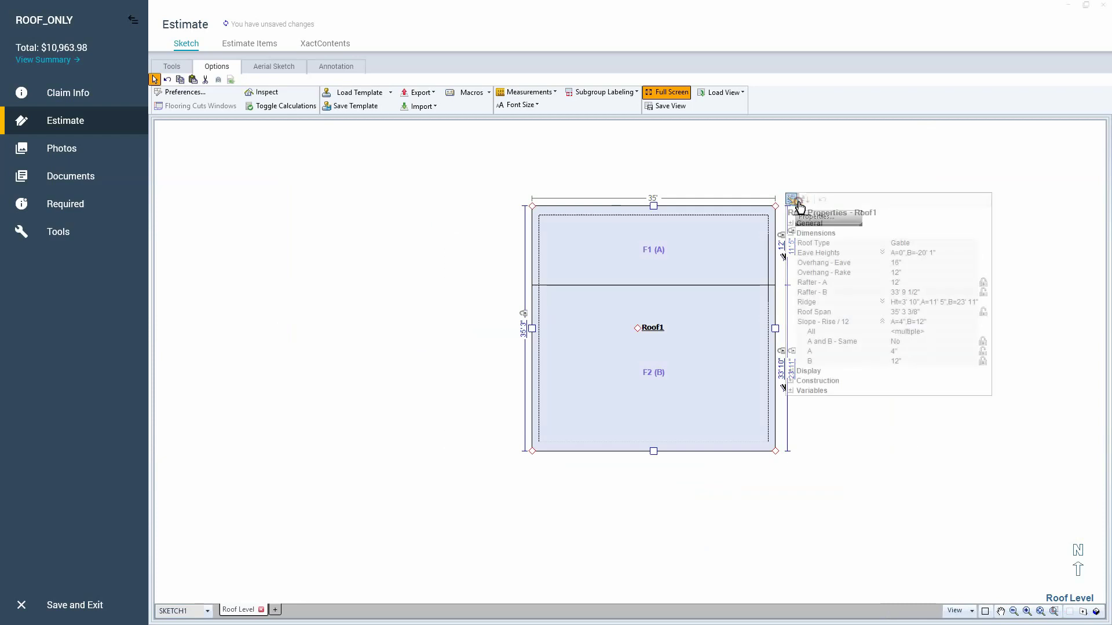
key("ctrl")
key("ctrl")
key("ctrl")
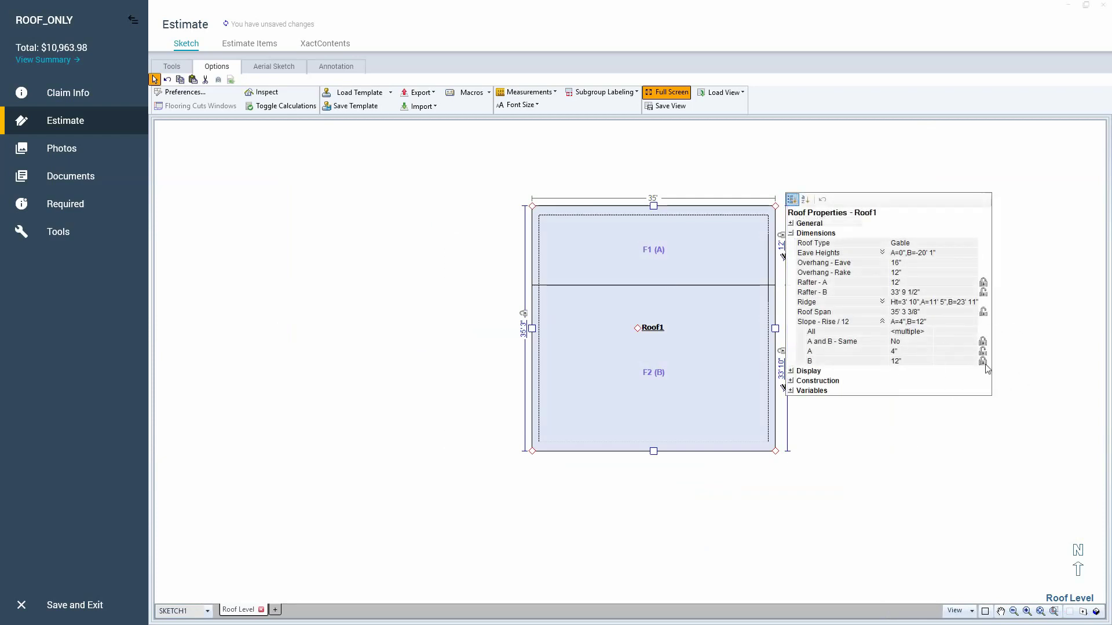
key("ctrl")
left_click(986, 353)
left_click(1034, 362)
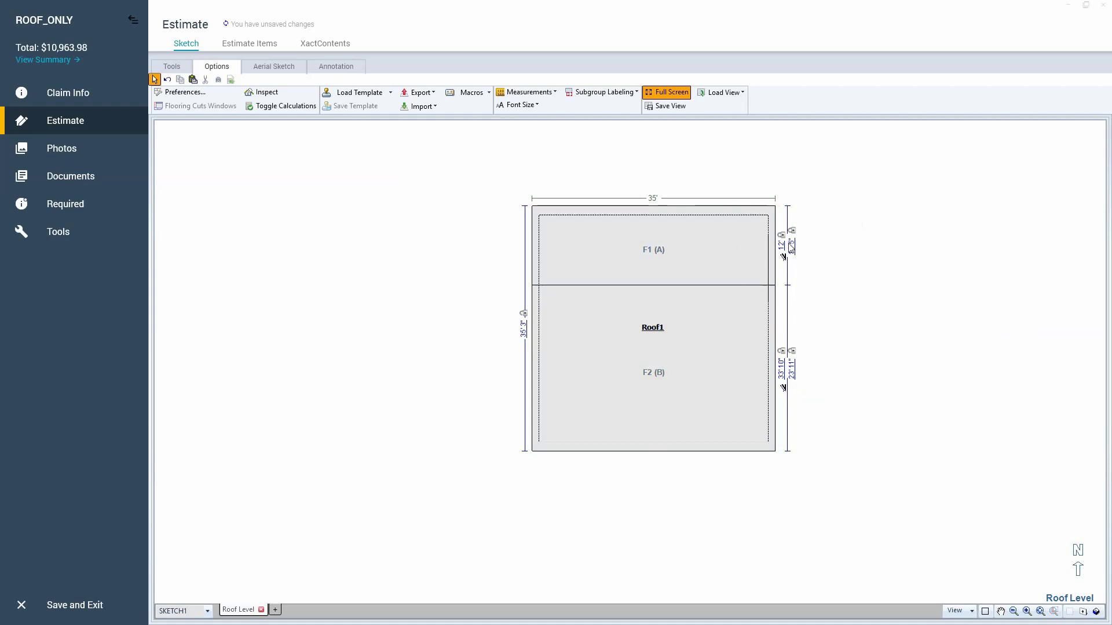
- Drag the roof's bottom edge to 35' 8" deep and orbit the 3D saltbox roof
left_click(707, 393)
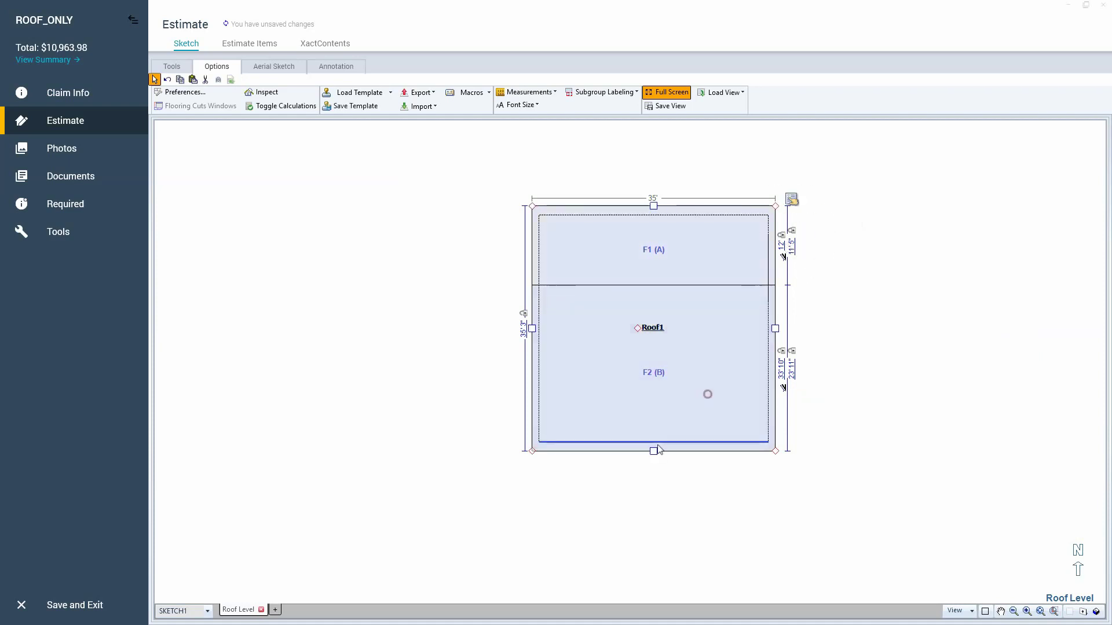
left_click(655, 452)
mouse_move(654, 451)
left_mouse_down()
mouse_move(653, 354)
mouse_move(652, 454)
left_mouse_up()
left_click(430, 385)
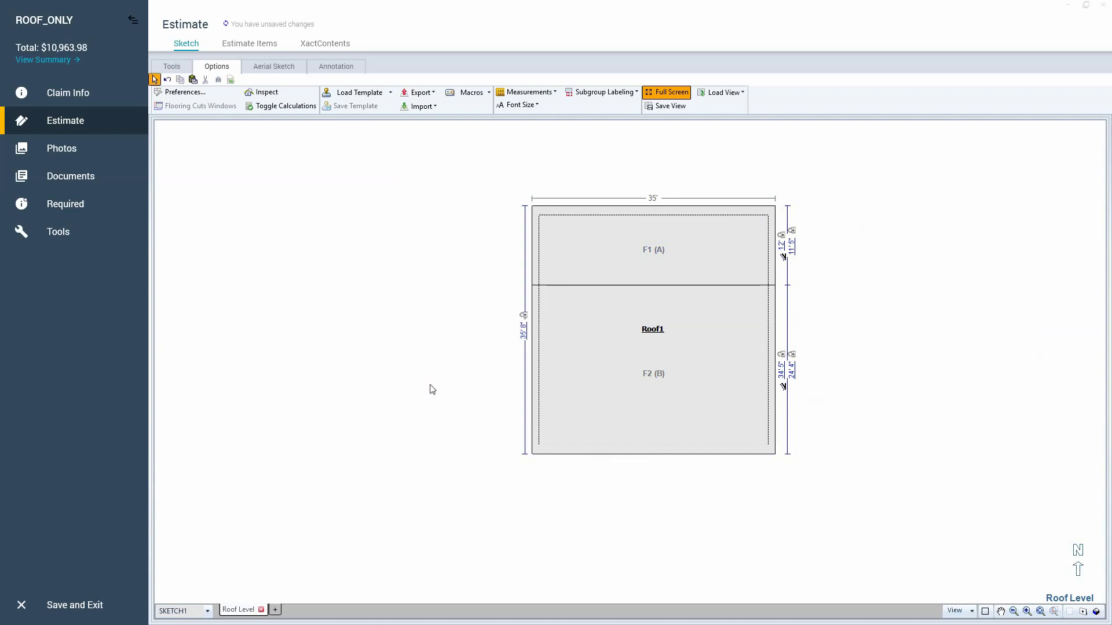
key("F9")
left_click_drag(442, 380, 588, 248)
left_click_drag(556, 391, 388, 328)
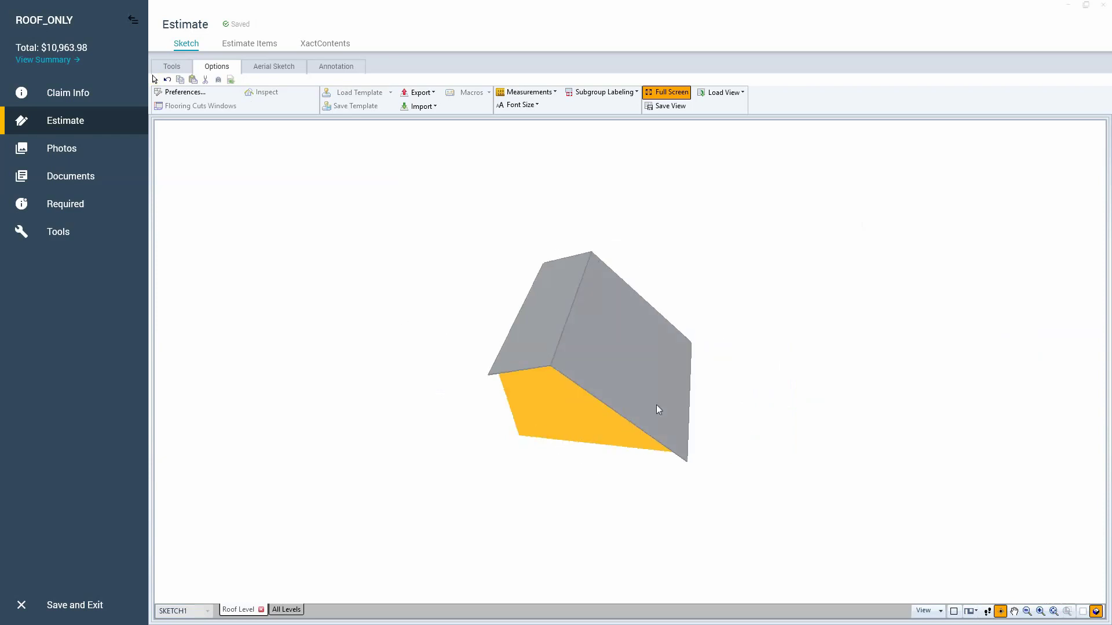
- Leave 3D for the 2D Roof Level plan with the sketch Tools tab showing
left_click_drag(657, 405, 663, 389)
left_click(118, 231)
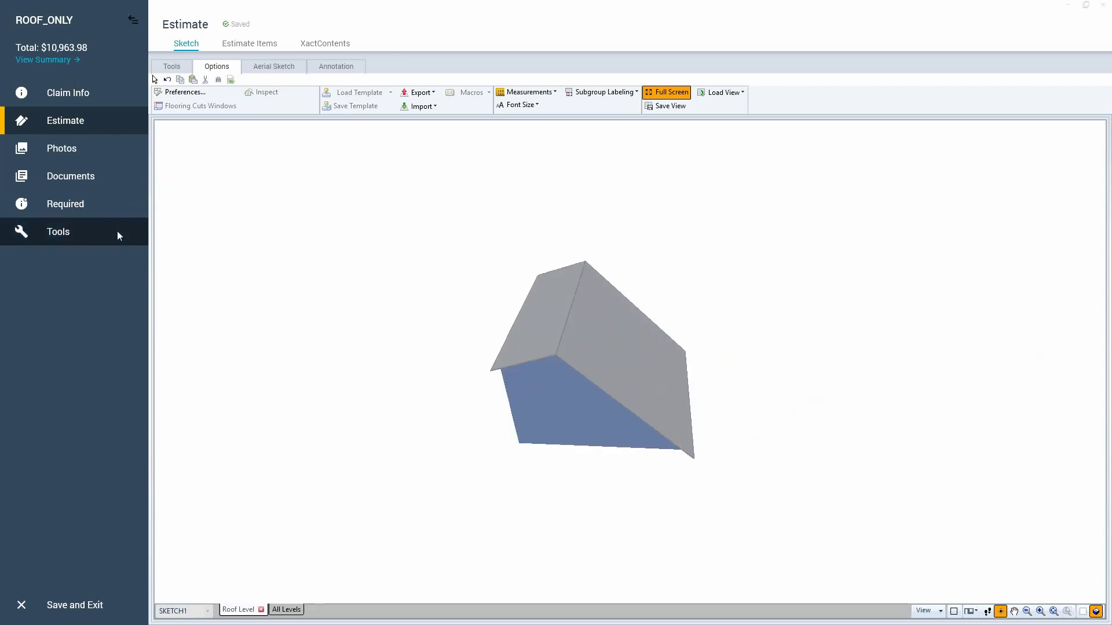
left_click(171, 66)
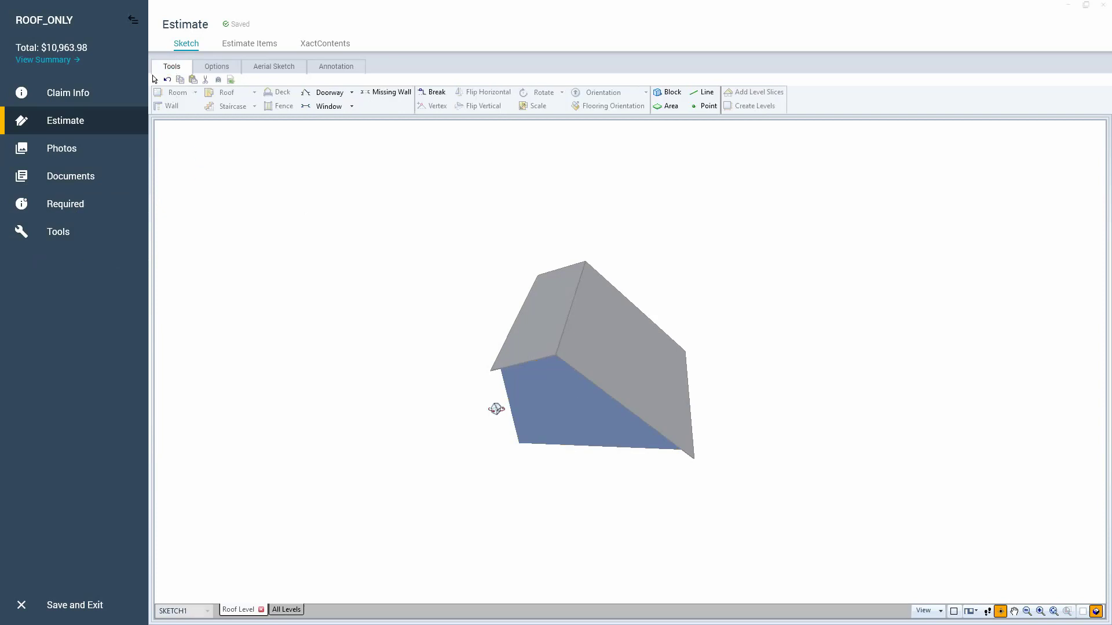
key("F8")
left_click(565, 363)
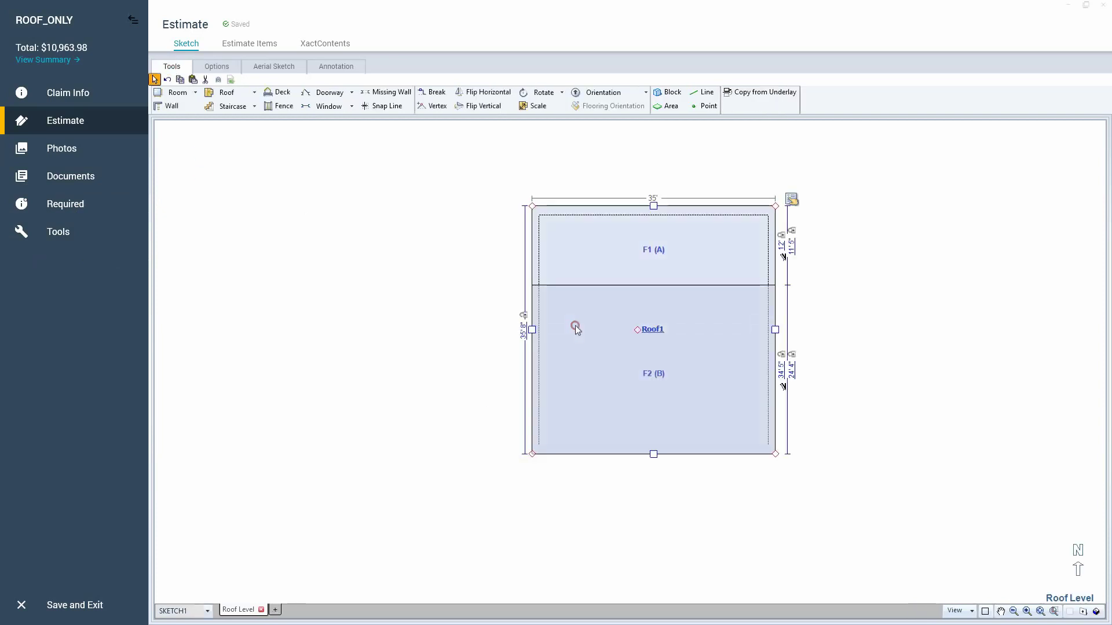